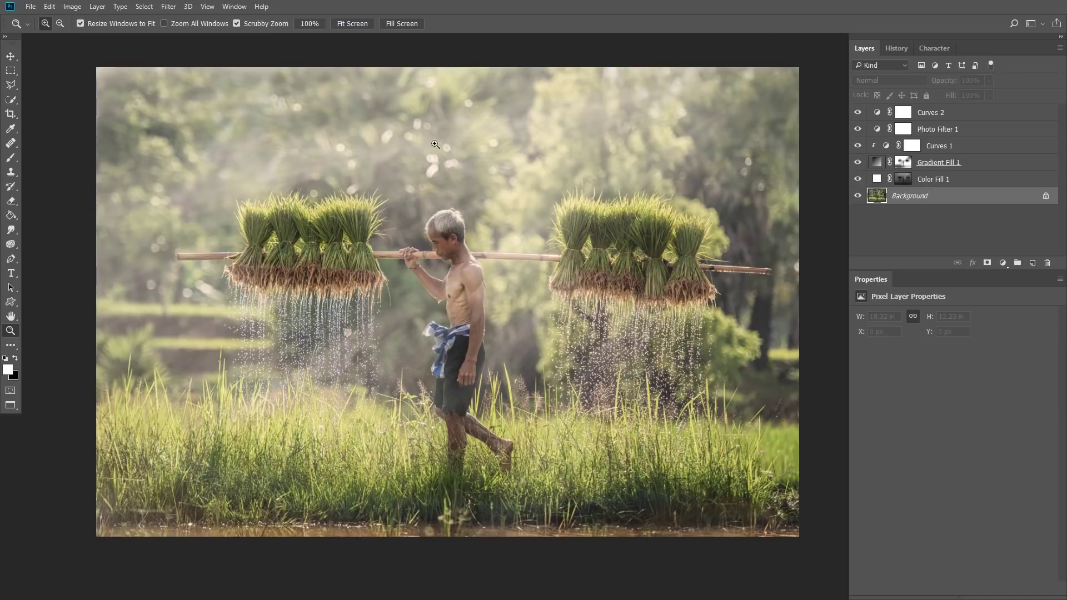
Solo the Background, then turn Color Fill 1, Gradient Fill 1 and Curves 1 back on
click(897, 185)
click(907, 198)
alt+click(858, 196)
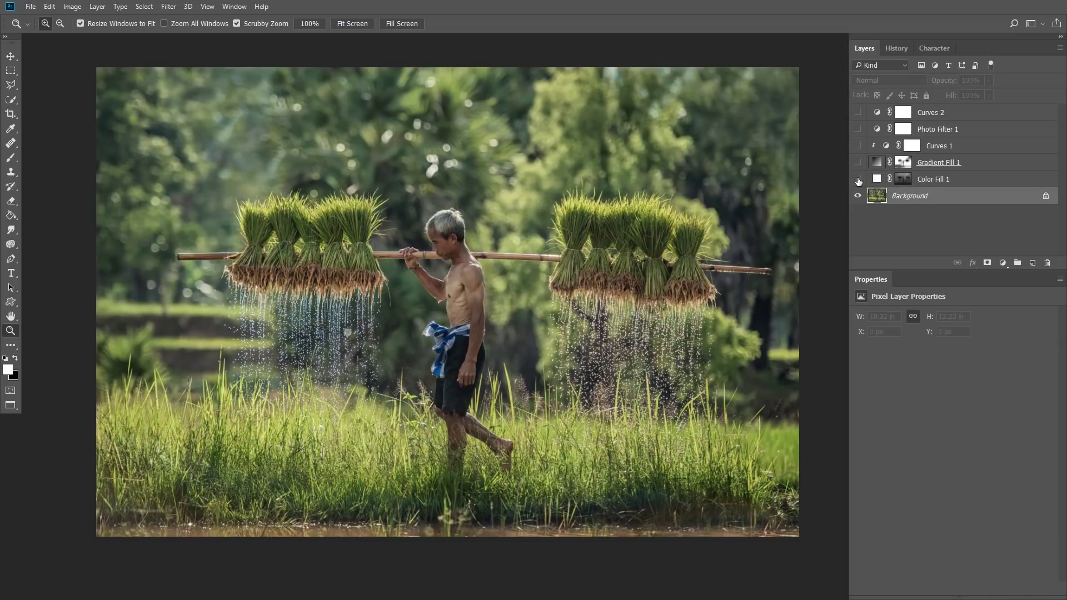
click(857, 179)
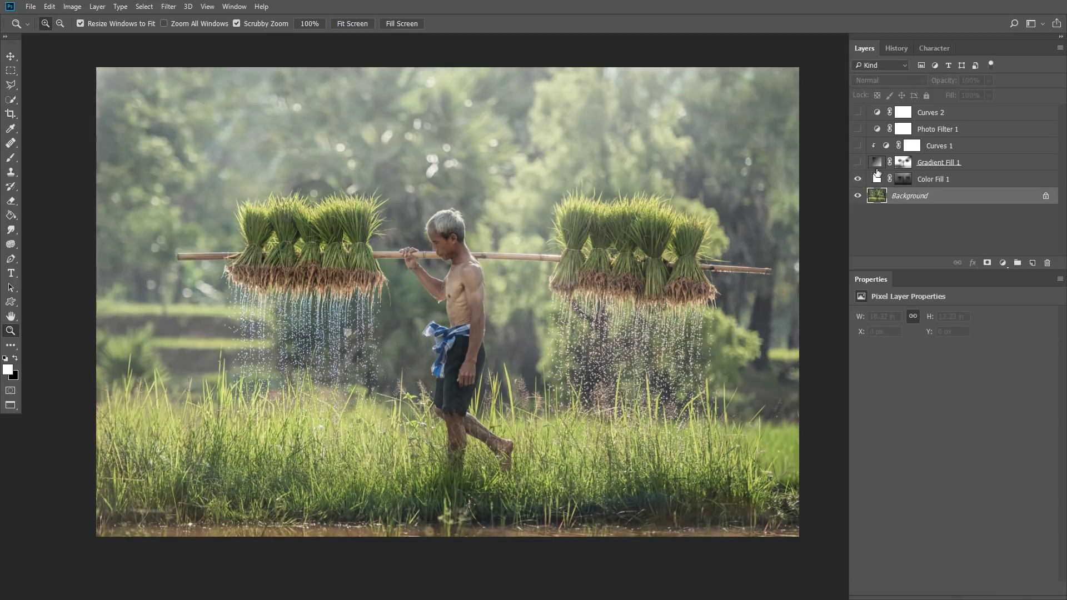
click(857, 163)
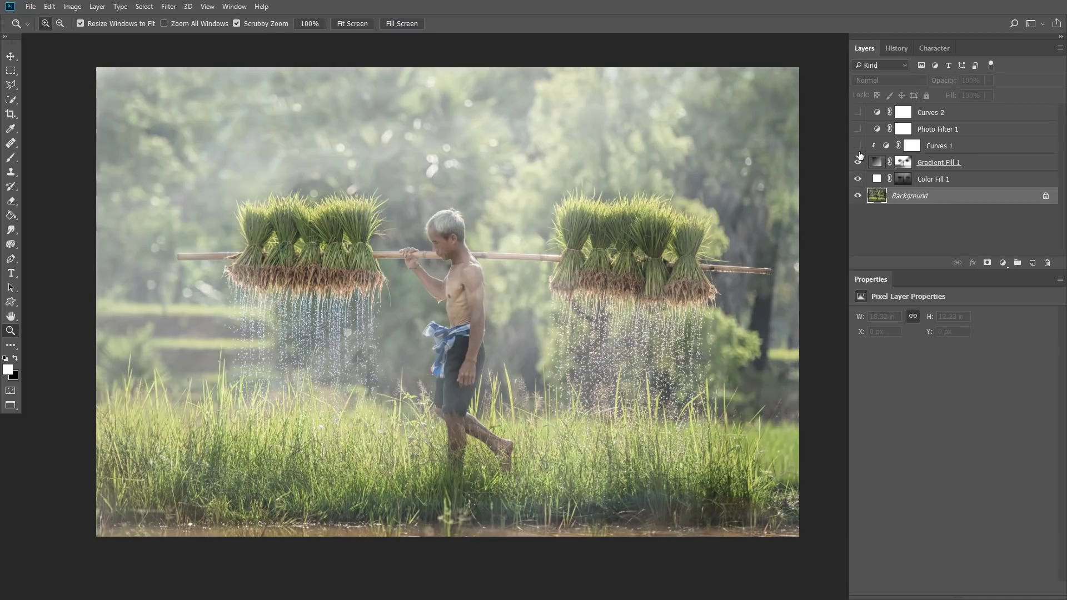
click(858, 147)
Compare Curves 1, enable Photo Filter 1 and Curves 2, then solo the Background again
click(859, 146)
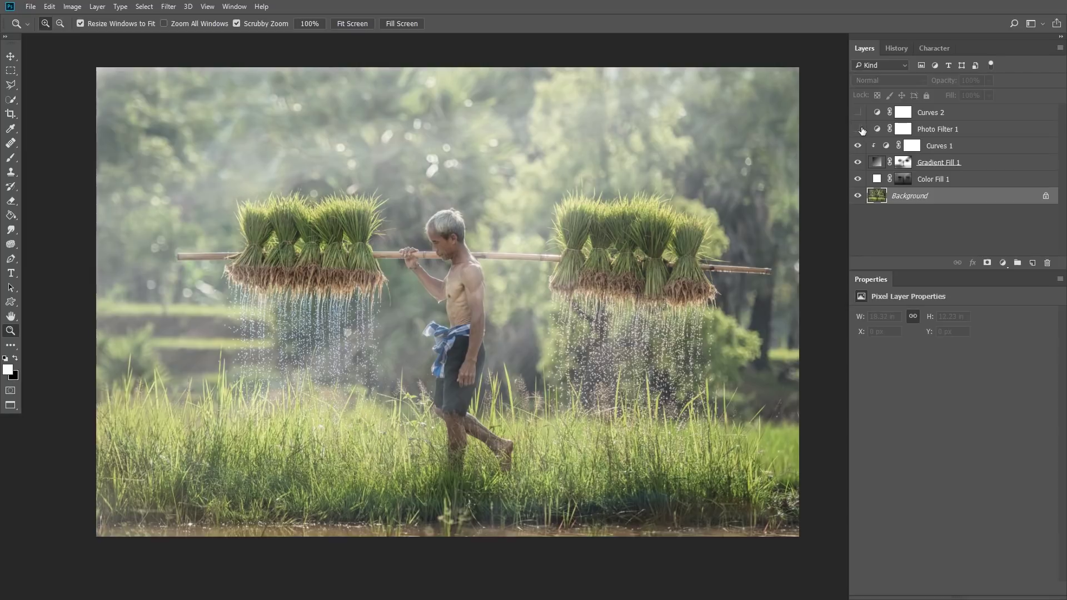
click(919, 130)
click(858, 130)
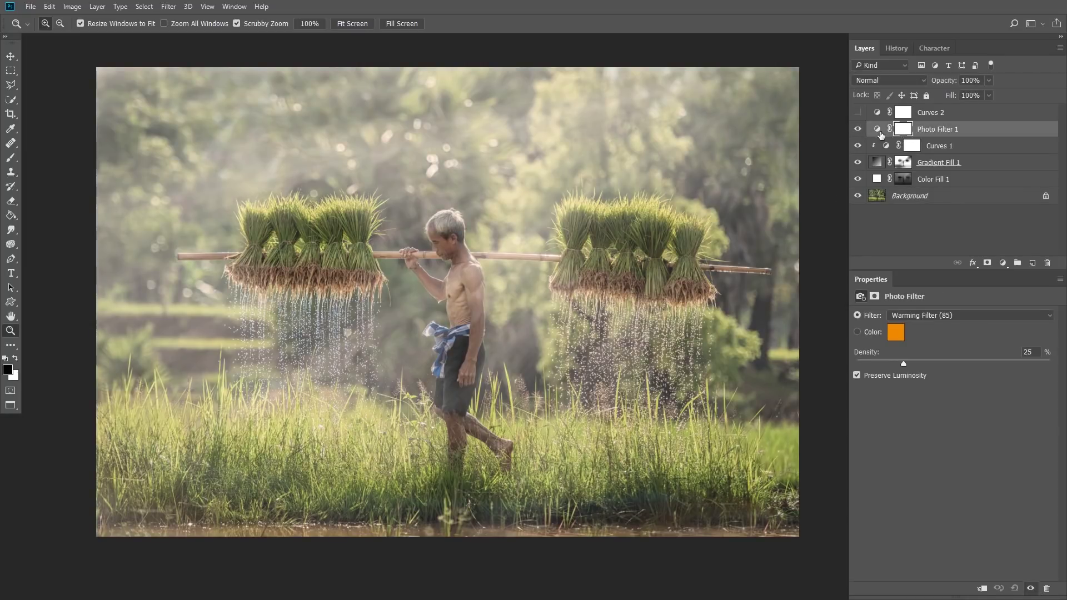
click(858, 114)
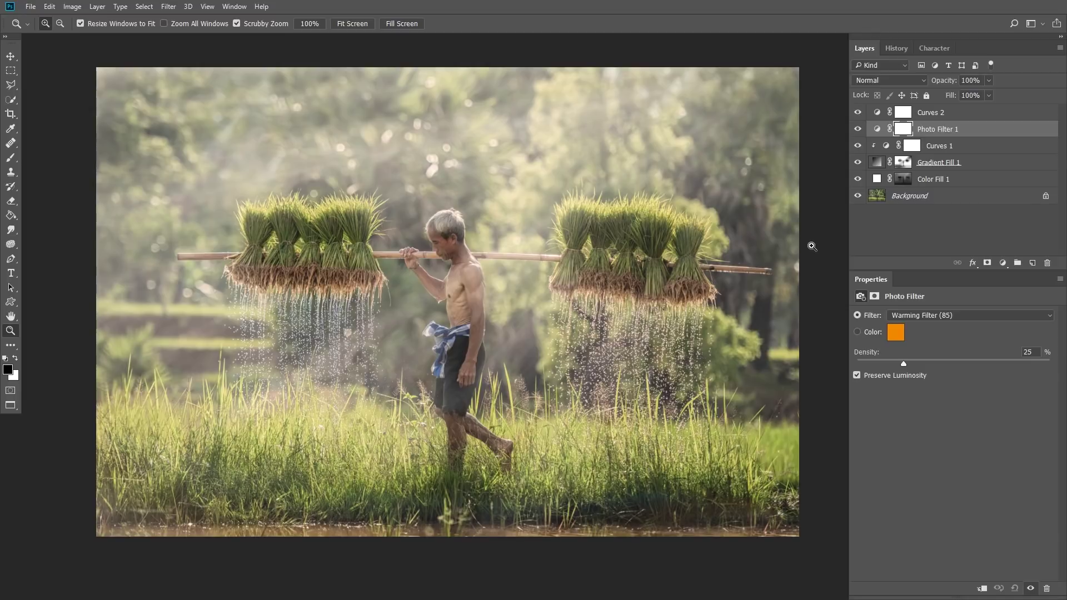
click(907, 197)
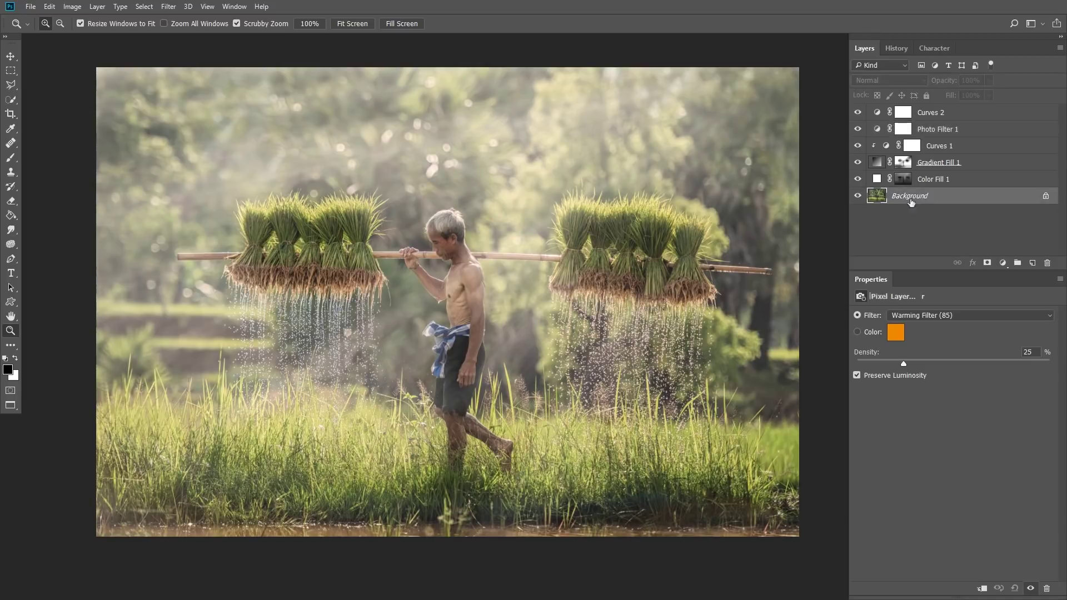
alt+click(858, 196)
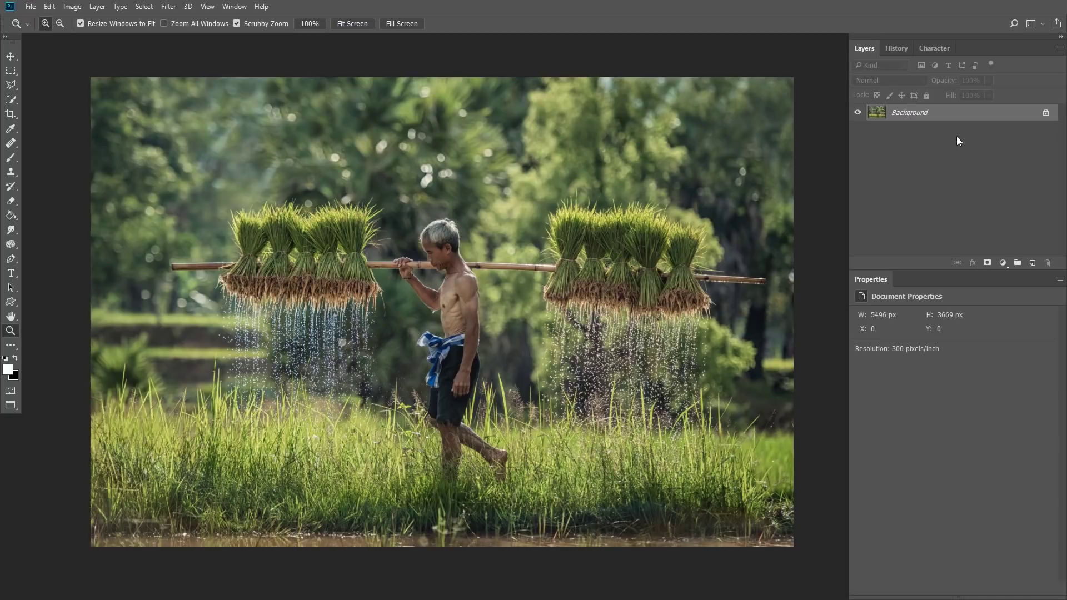
Create Layer 1, fill it solid white with the Paint Bucket, and add a layer mask
key(ctrl+shift+n)
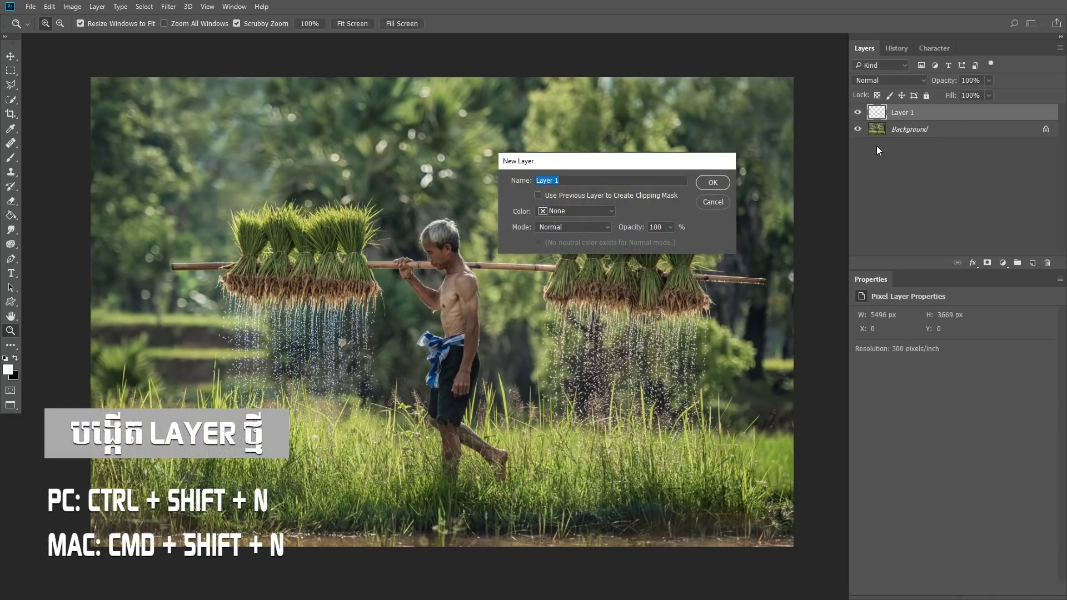
key(Return)
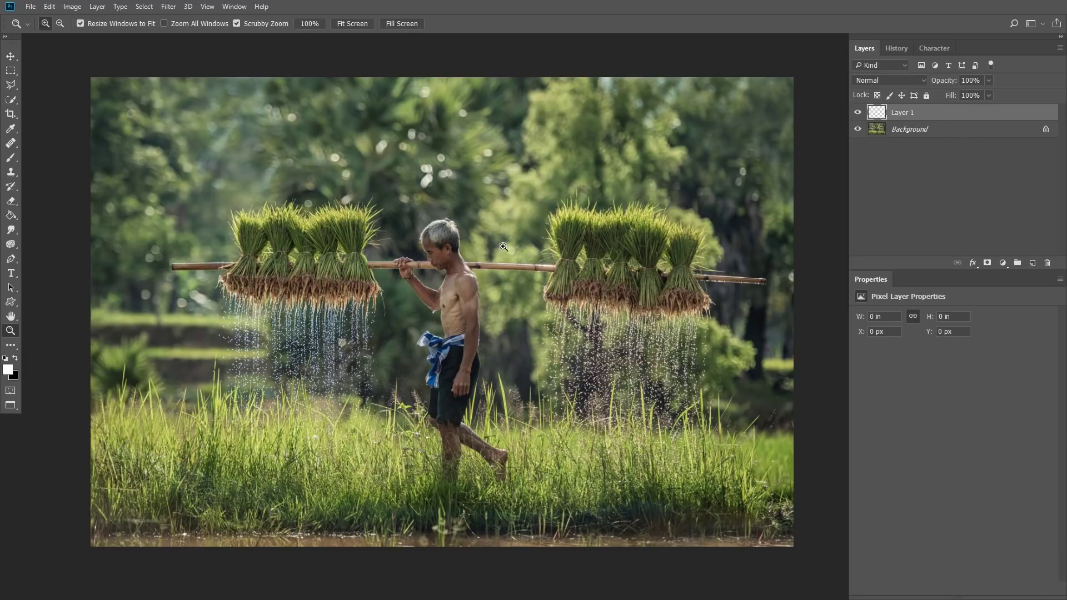
key(g)
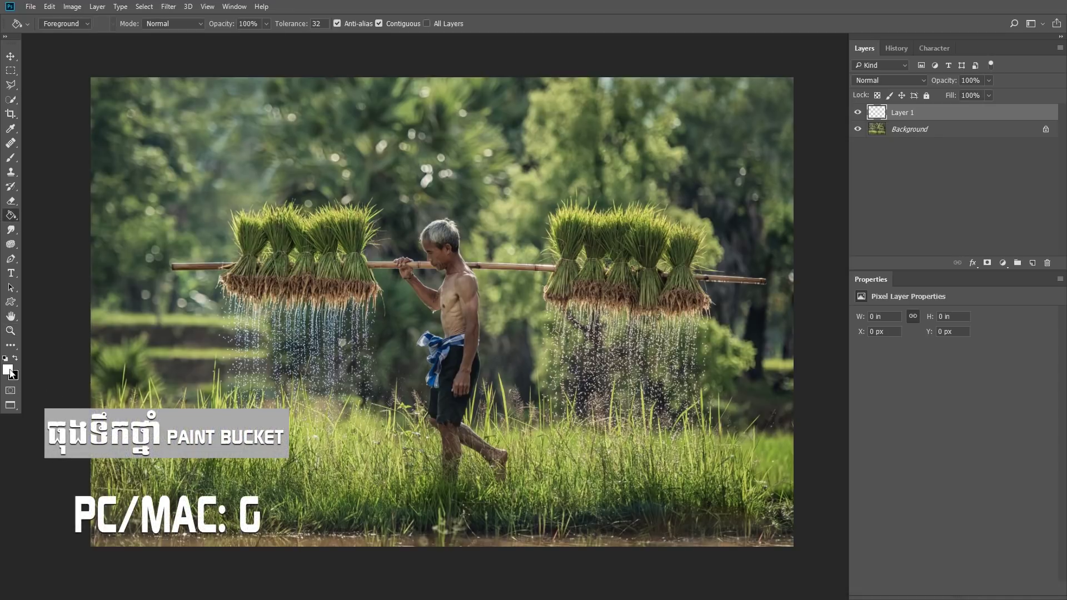
click(450, 193)
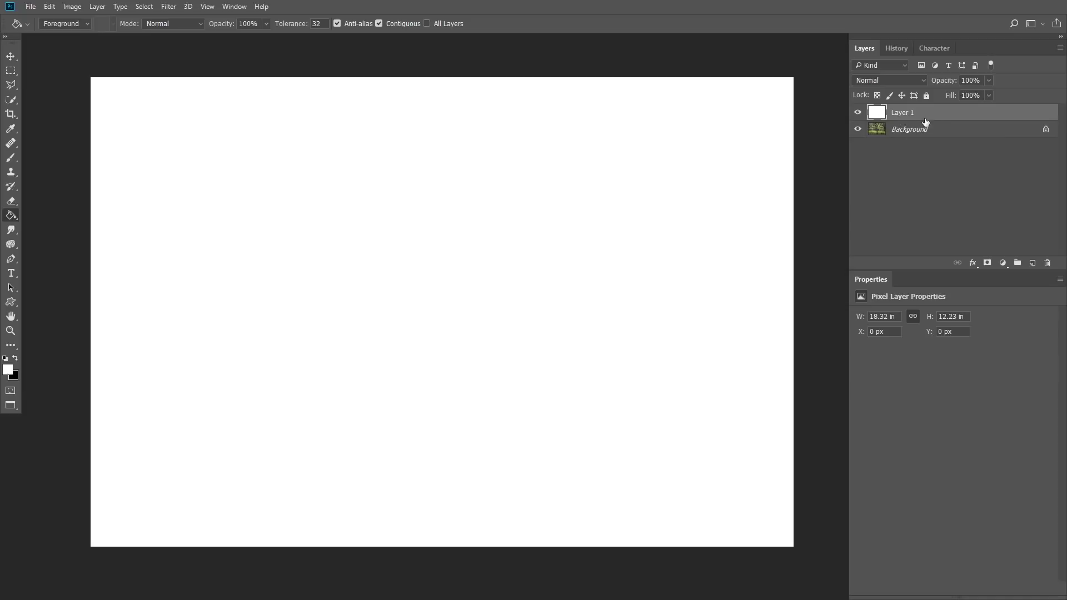
click(987, 264)
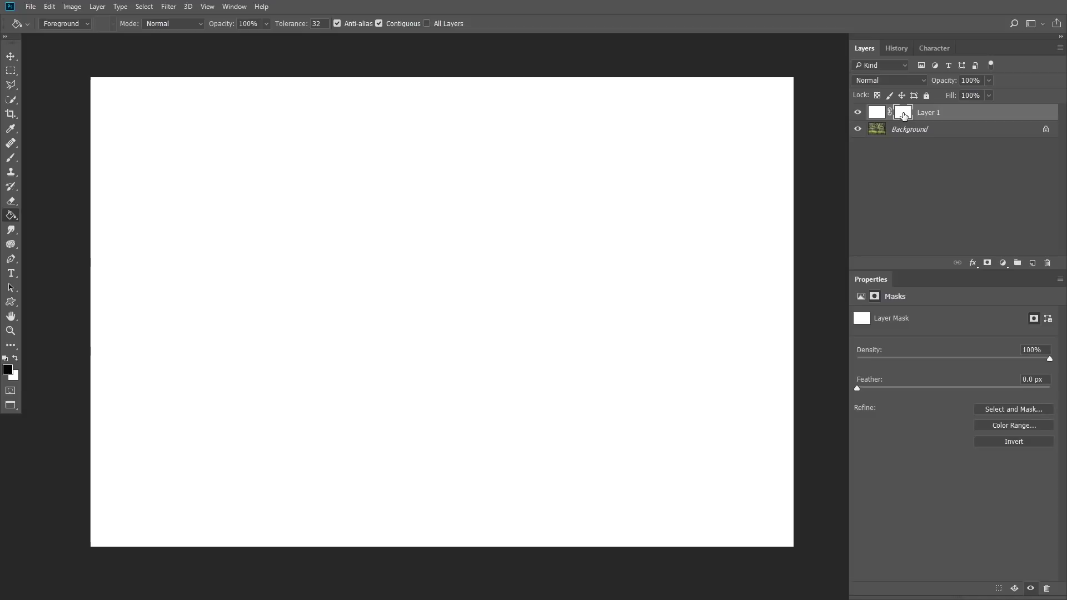
key(b)
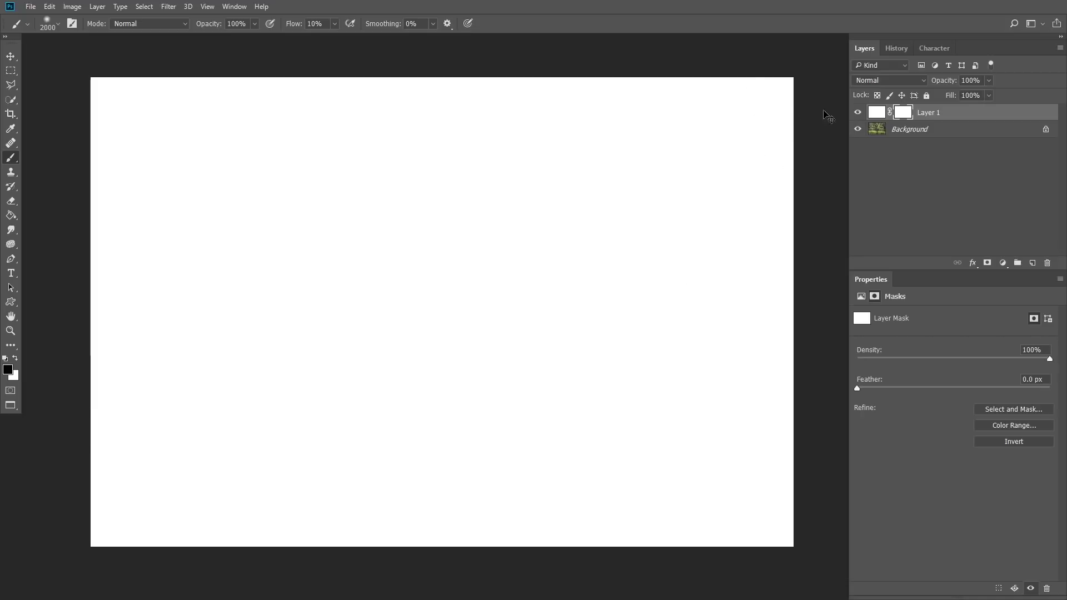
Paint black on Layer 1's mask to reveal the photo across the top and lower grass
key(ctrl+i)
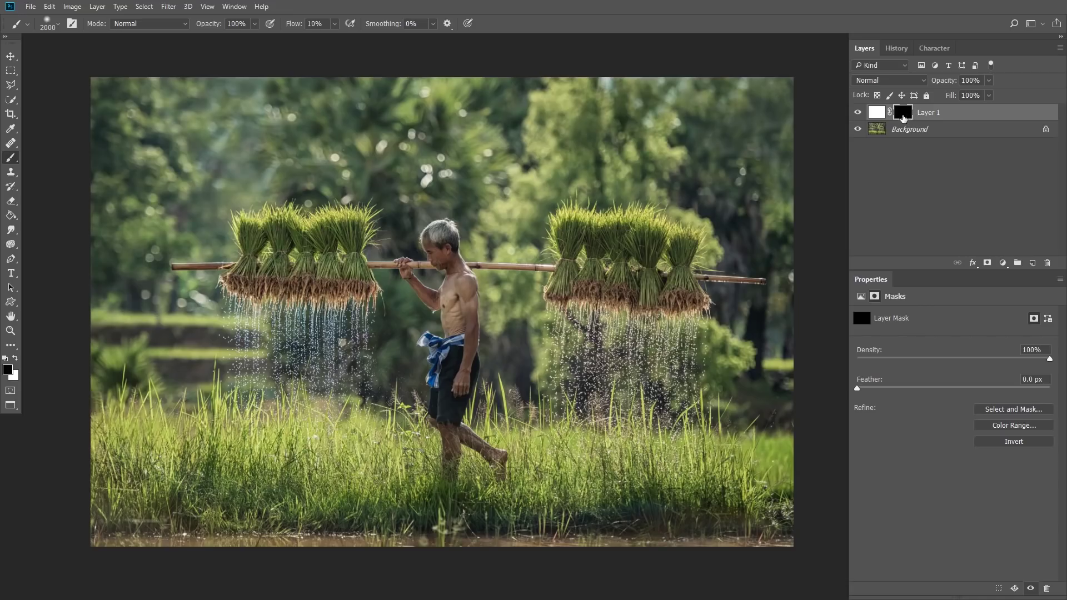
key(ctrl+i)
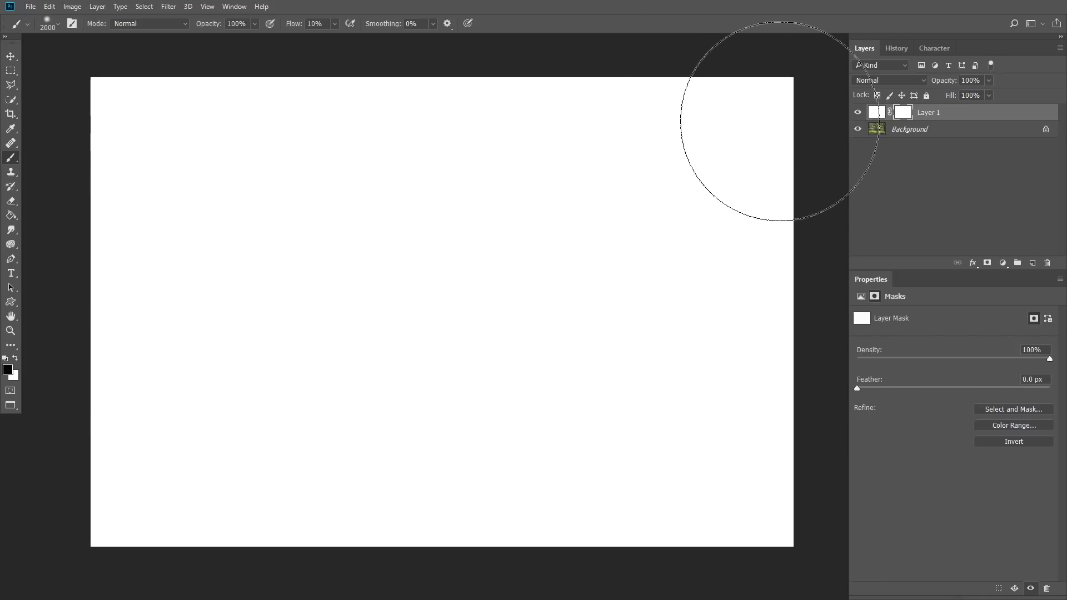
key(b)
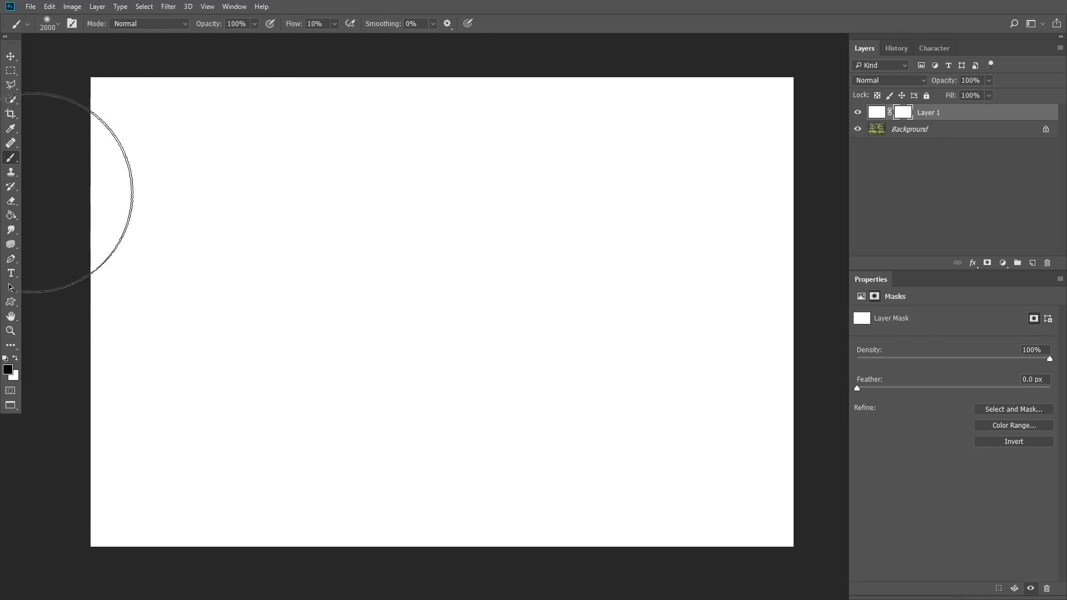
drag(66, 119, 810, 143)
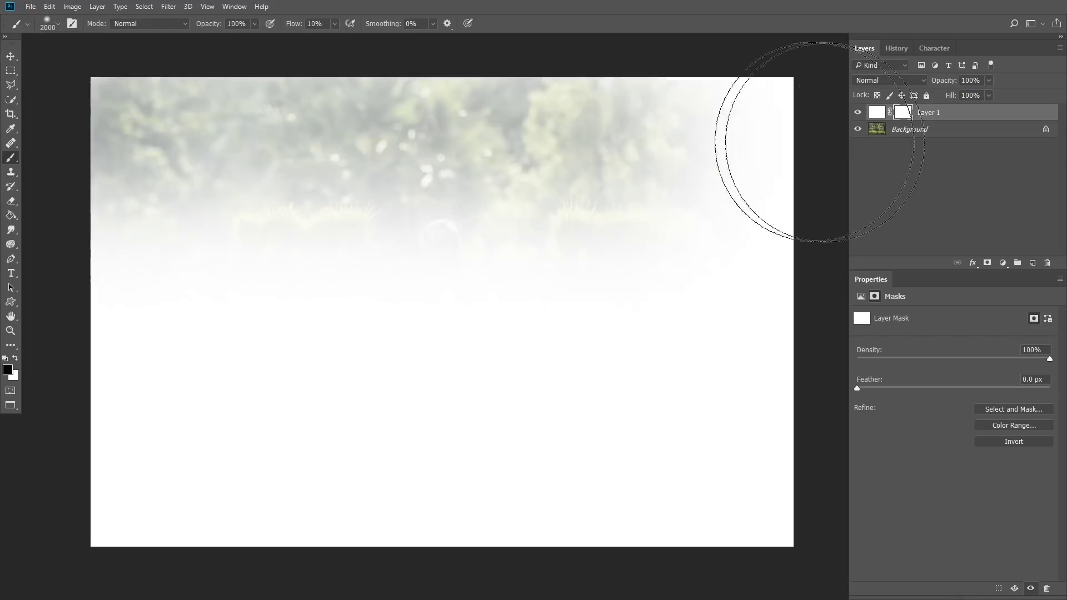
mouse_move(502, 244)
mouse_down()
mouse_move(710, 352)
mouse_move(290, 448)
mouse_move(393, 540)
mouse_move(729, 393)
mouse_move(167, 450)
mouse_move(411, 461)
mouse_move(116, 518)
mouse_move(133, 466)
mouse_move(409, 476)
mouse_move(453, 556)
mouse_move(723, 501)
mouse_up()
mouse_move(723, 500)
mouse_down()
mouse_move(67, 506)
mouse_move(648, 513)
mouse_move(512, 560)
mouse_move(278, 433)
mouse_move(810, 465)
mouse_move(439, 424)
mouse_move(567, 352)
mouse_up()
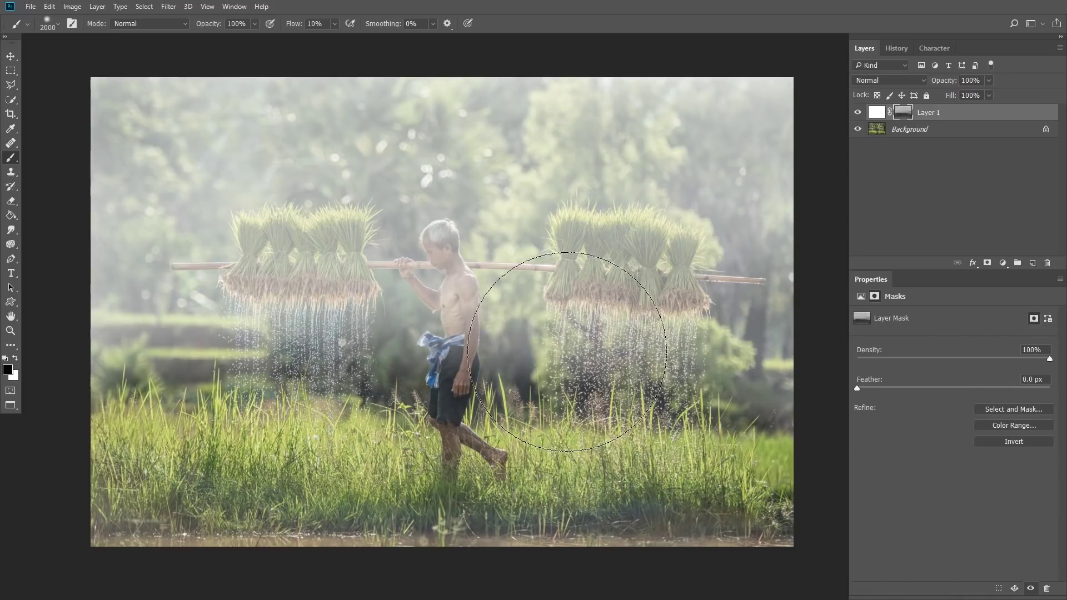
At 5% flow, thin the haze over the top, farmer and right bundles, then hide Layer 1
key(shift+0)
key(shift+5)
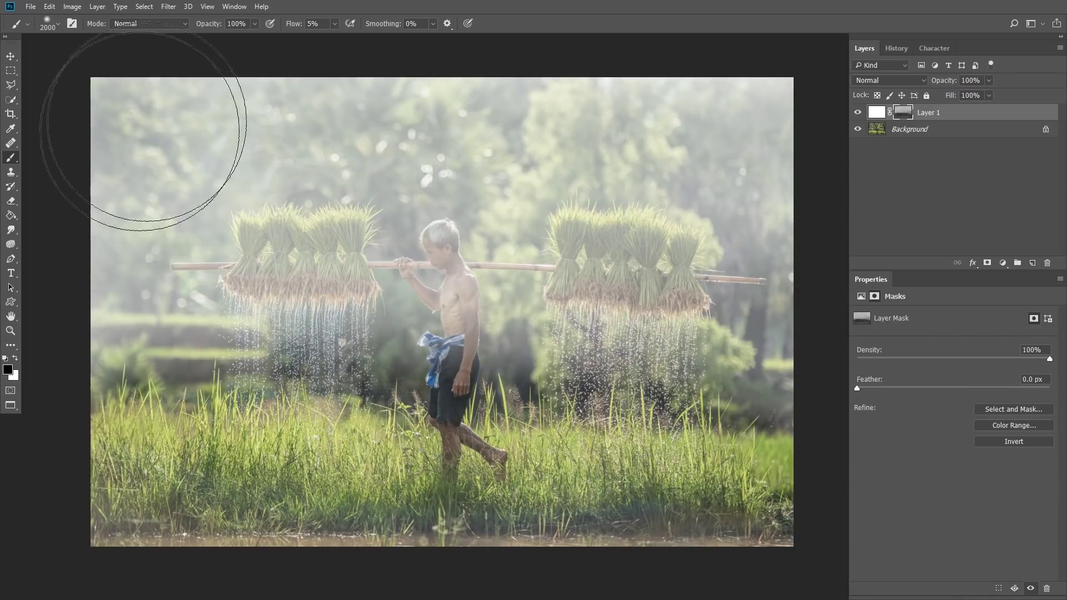
mouse_move(270, 111)
mouse_down()
mouse_move(441, 198)
mouse_move(654, 333)
mouse_move(739, 266)
mouse_move(739, 333)
mouse_up()
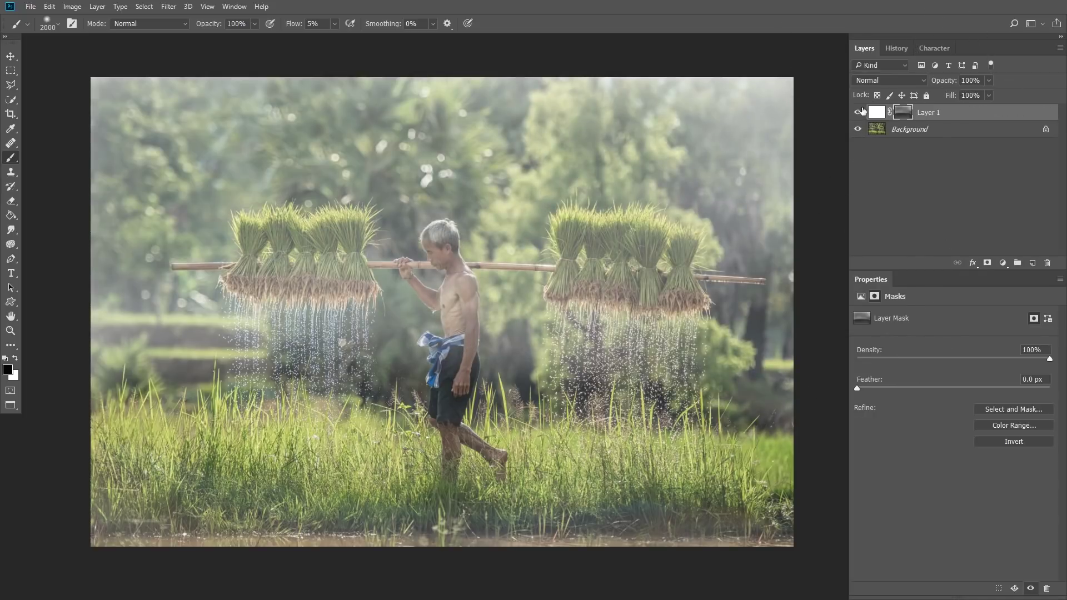
click(859, 113)
Compare Layer 1 on and off, then clear haze from the right rice bundles with a 500 brush
click(859, 113)
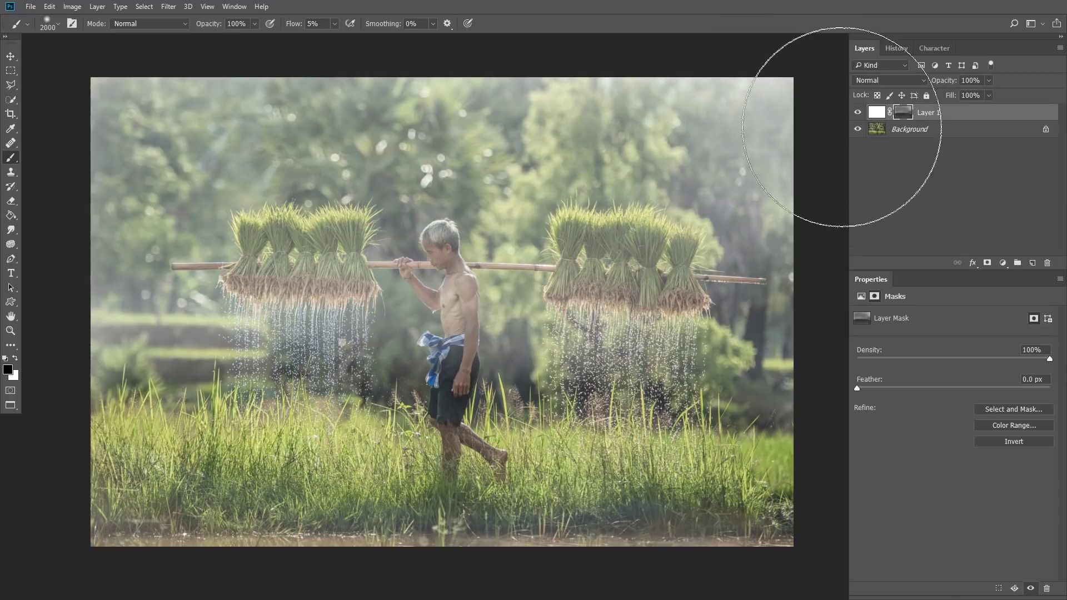
click(858, 113)
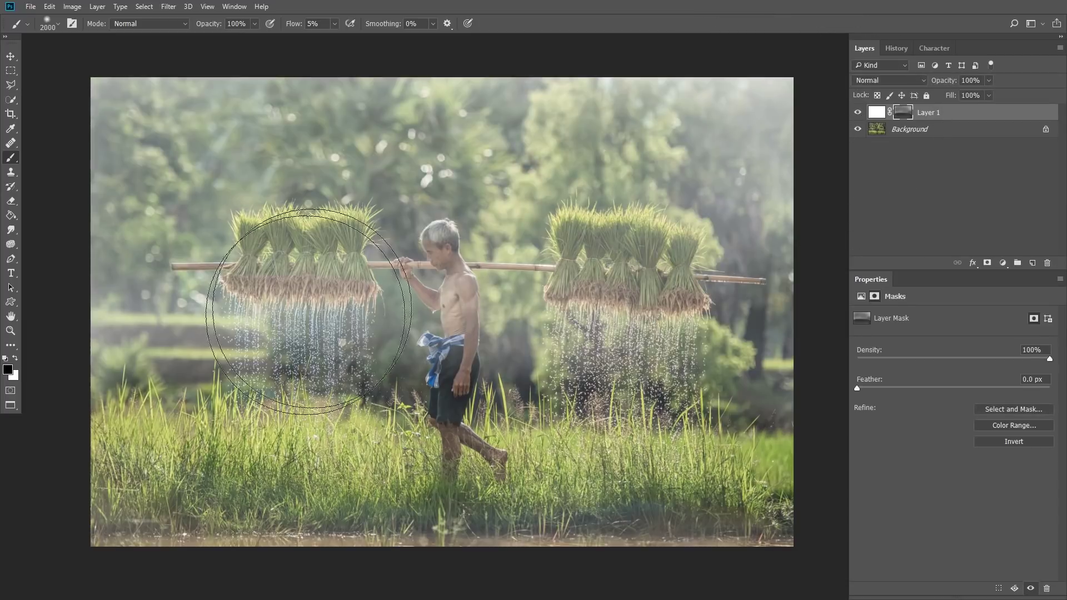
key(bracketleft)
key(bracketleft)
key(bracketleft)
key(bracketleft)
key(bracketleft)
key(bracketleft)
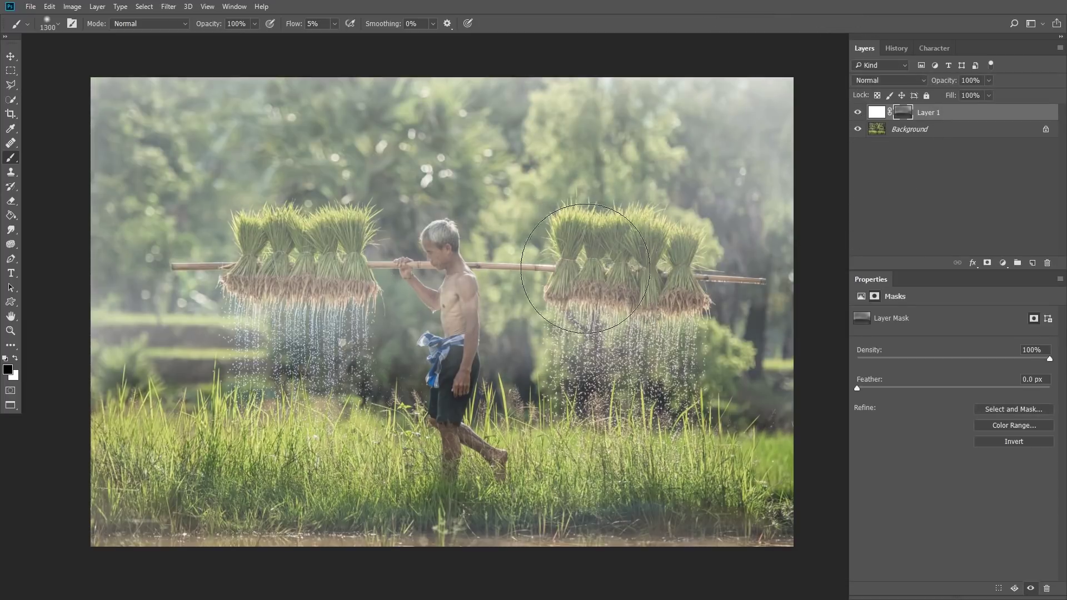
drag(648, 216, 588, 268)
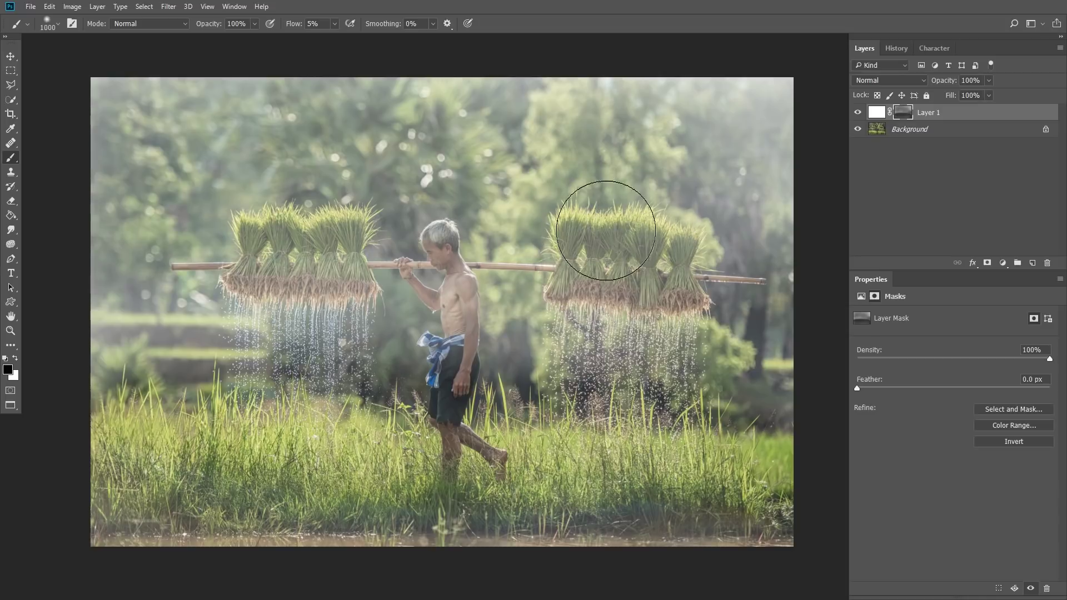
key(bracketleft)
key(bracketleft)
key(bracketleft)
drag(578, 256, 622, 278)
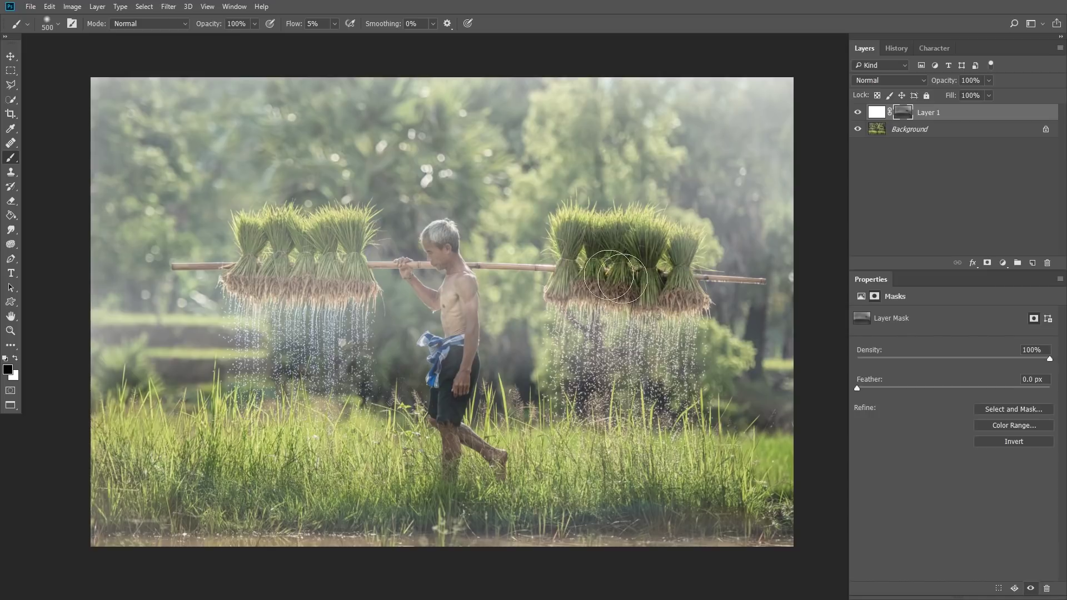
Clear haze from the left bundles and right bundle roots, ending with a 300 brush at 10% flow
mouse_move(250, 252)
mouse_down()
mouse_move(342, 235)
mouse_move(258, 273)
mouse_move(356, 279)
mouse_up()
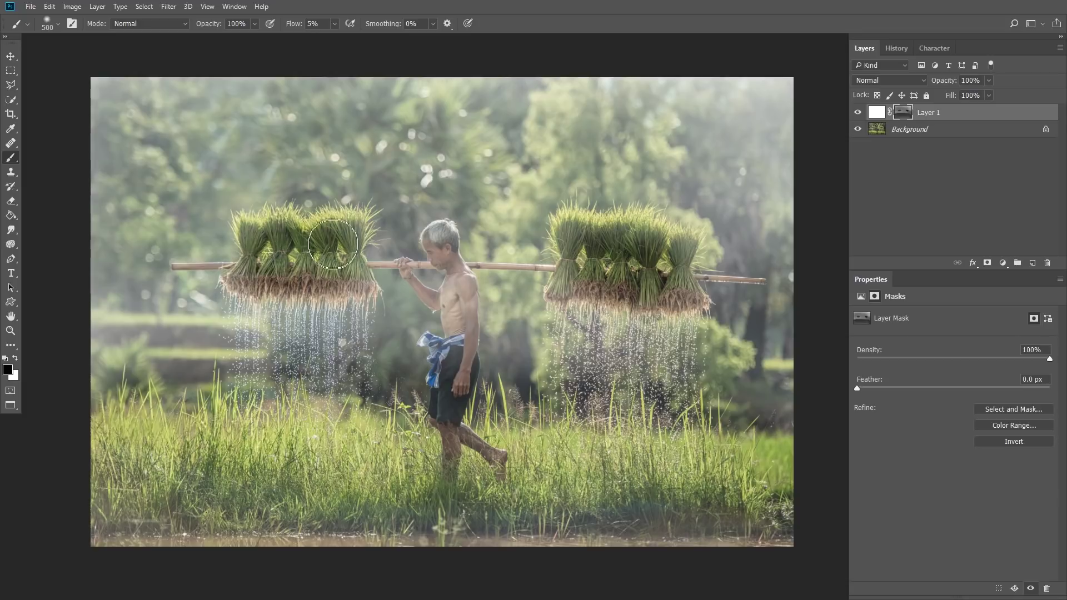
key(bracketleft)
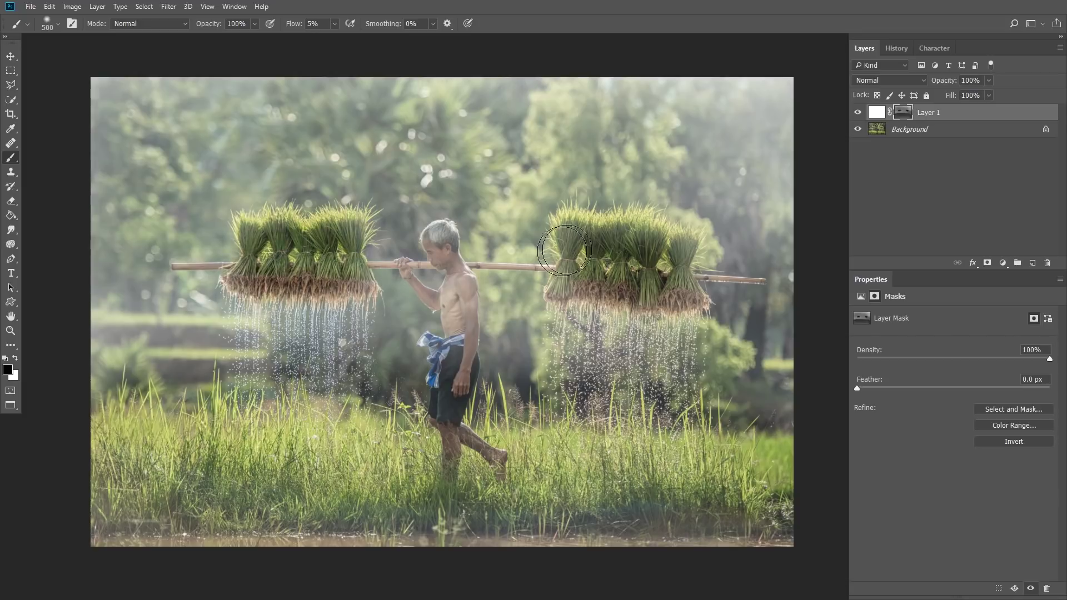
mouse_move(556, 250)
mouse_down()
mouse_move(596, 301)
mouse_move(573, 311)
mouse_move(588, 239)
mouse_up()
key(shift+0)
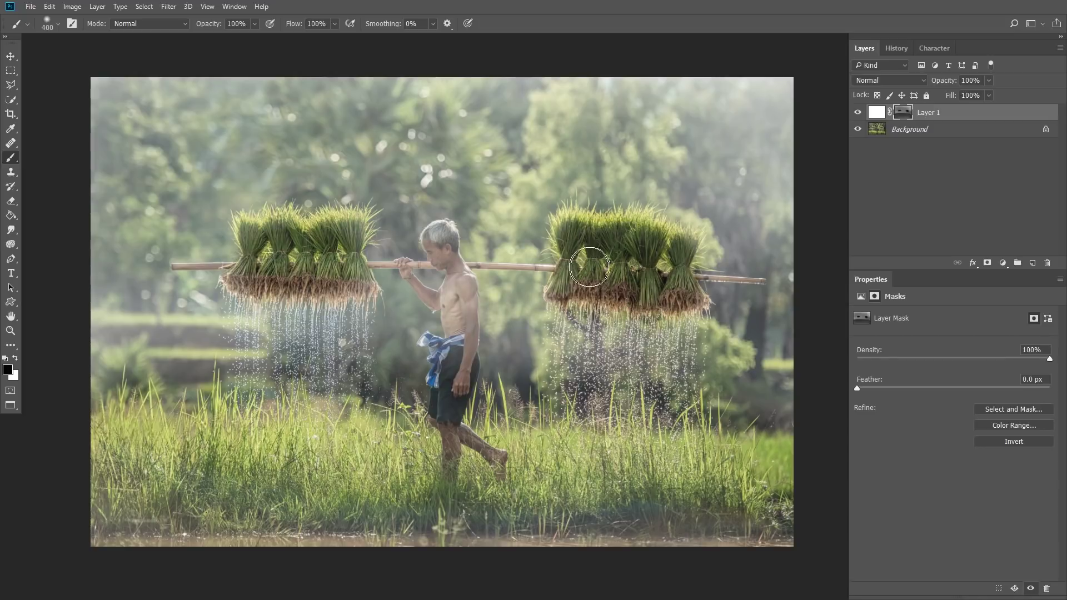
drag(587, 239, 678, 289)
mouse_move(295, 262)
mouse_down()
mouse_move(265, 248)
mouse_move(262, 278)
mouse_move(322, 253)
mouse_move(386, 254)
mouse_move(350, 236)
mouse_move(440, 246)
mouse_move(454, 345)
mouse_move(439, 439)
mouse_move(465, 414)
mouse_move(442, 292)
mouse_move(414, 267)
mouse_move(432, 239)
mouse_up()
key(shift+1)
key(bracketleft)
key(bracketleft)
key(bracketleft)
key(bracketleft)
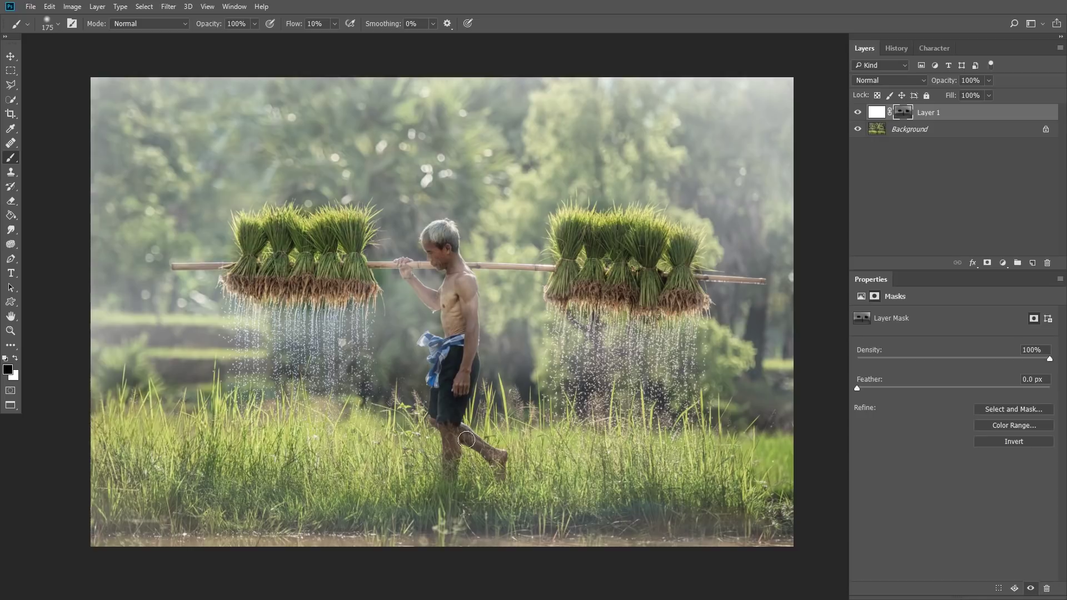
Clear haze from the farmer's legs, the left bundle's roots and the bottom grass
mouse_move(467, 457)
mouse_down()
mouse_move(464, 489)
mouse_move(503, 466)
mouse_move(414, 272)
mouse_move(458, 304)
mouse_up()
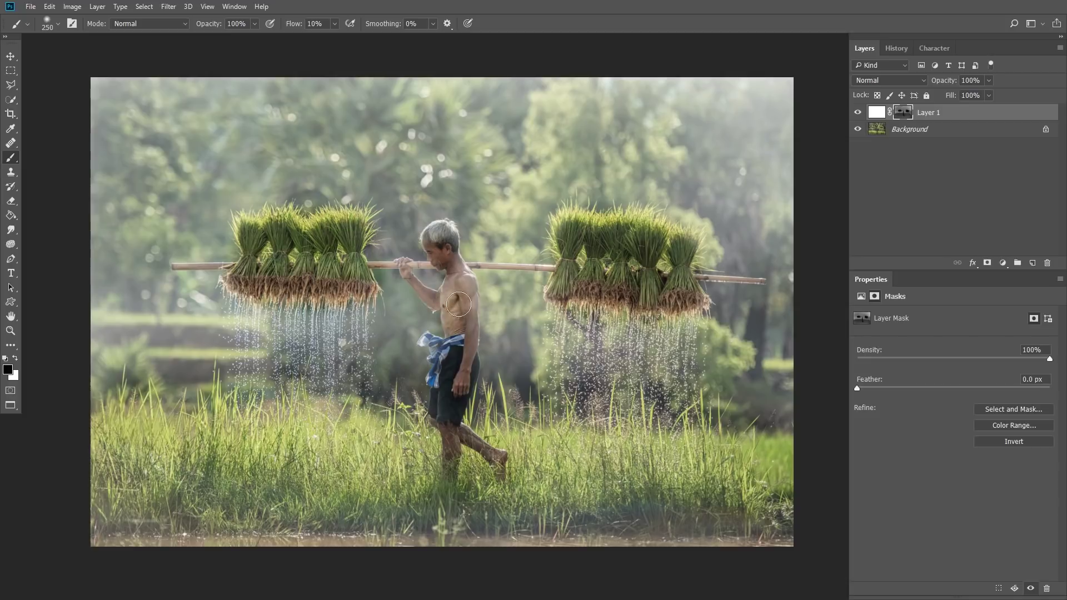
mouse_move(320, 288)
mouse_down()
mouse_move(261, 251)
mouse_move(298, 283)
mouse_up()
key(bracketright)
key(bracketright)
key(bracketright)
key(bracketright)
key(bracketright)
drag(125, 459, 784, 498)
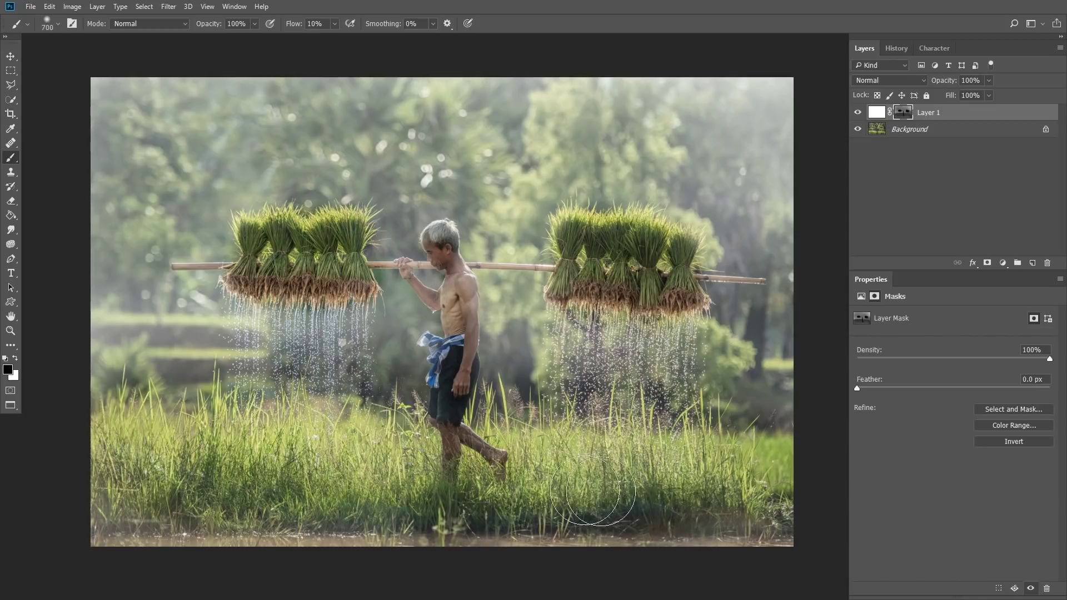
Set a 900 brush at 5% flow, compare Layer 1 hidden and shown, then target Layer 1's pixels with white foreground
key(shift+0)
key(shift+5)
key(bracketright)
key(bracketright)
key(bracketright)
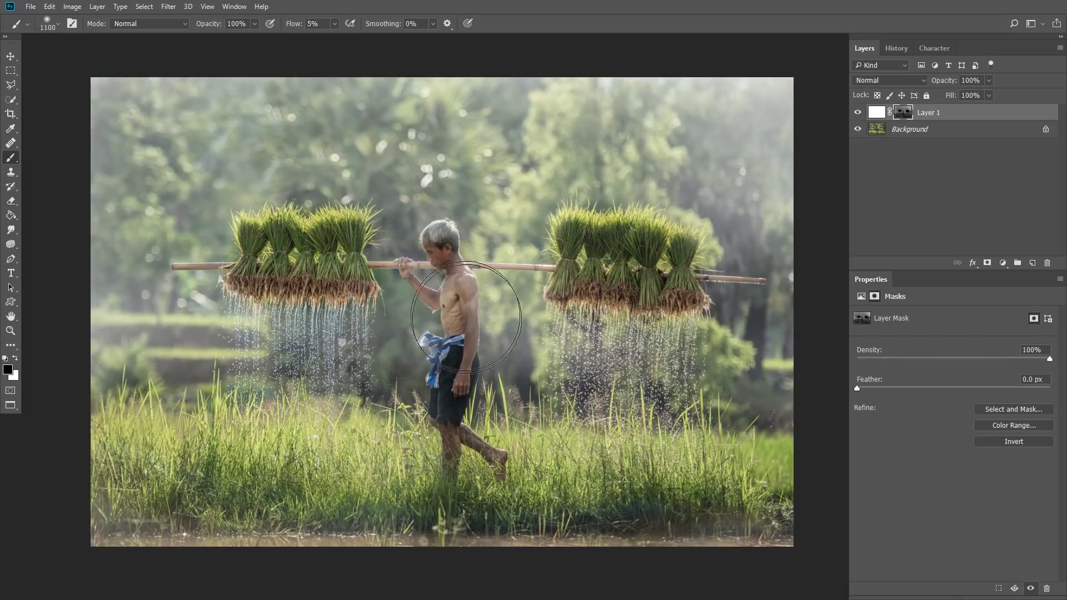
key(bracketleft)
key(bracketleft)
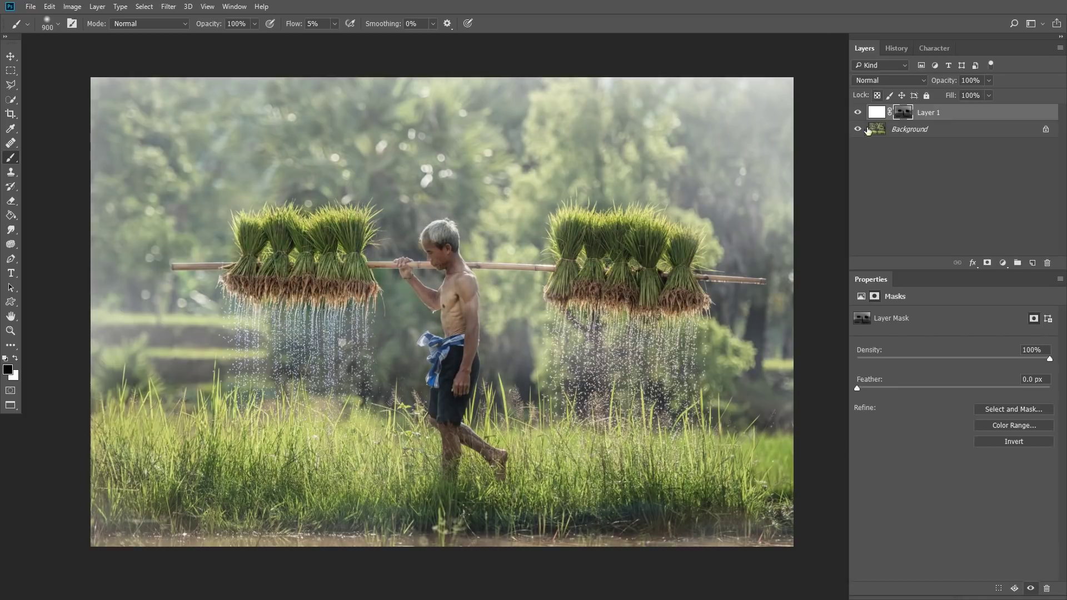
click(858, 113)
click(857, 113)
key(x)
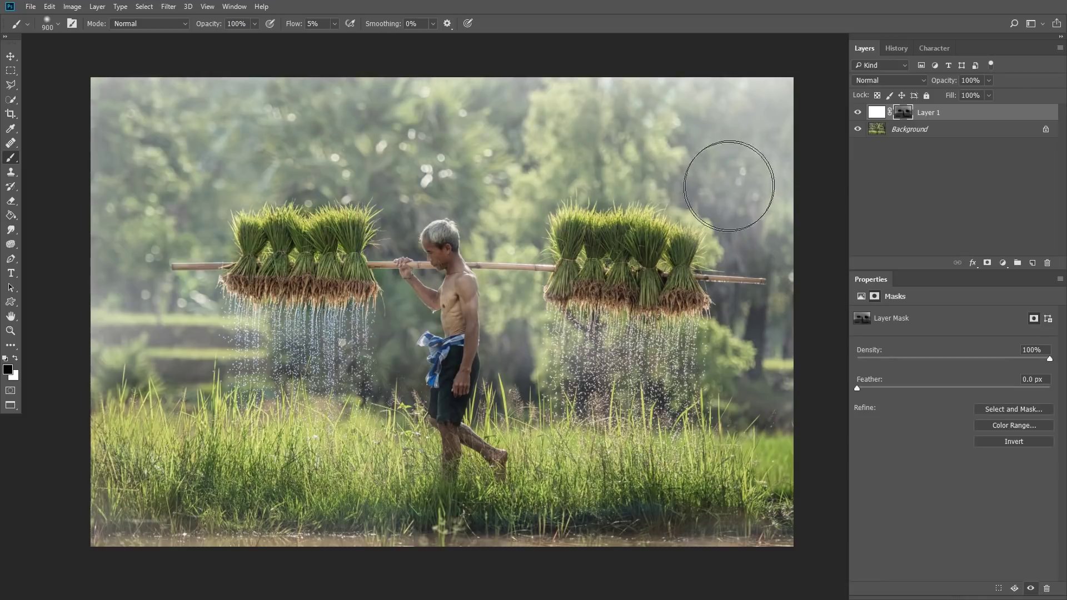
click(876, 112)
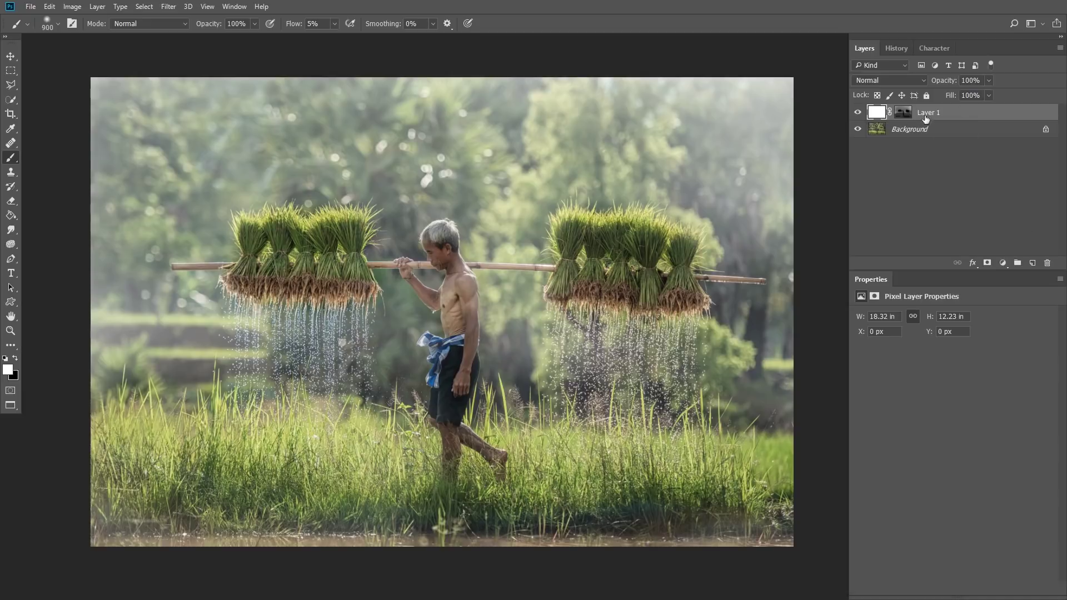
Add a Gradient Fill layer and switch its gradient type to Noise
click(1003, 263)
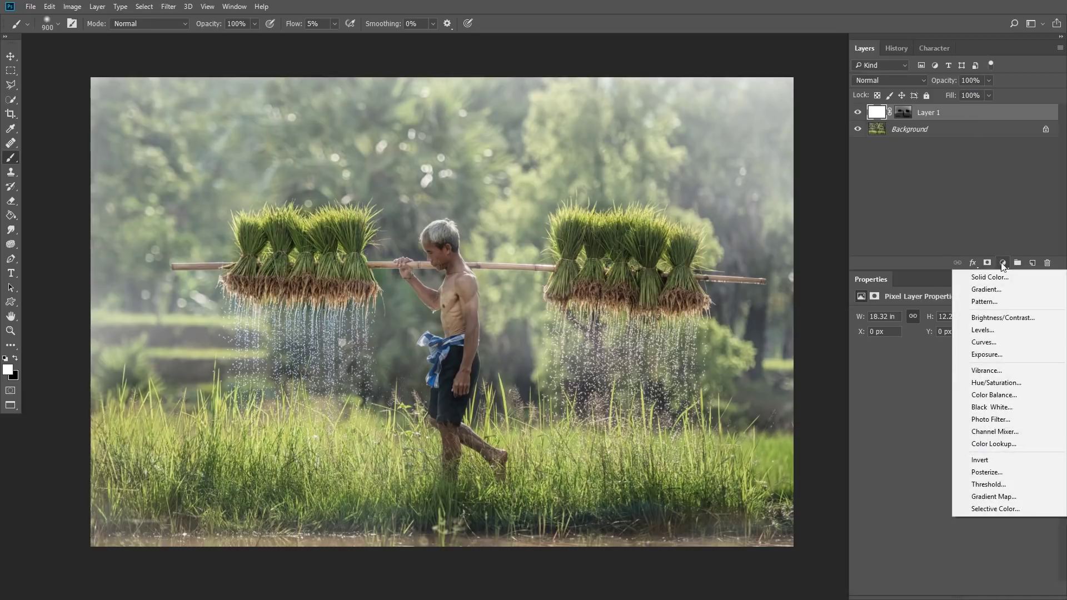
click(1005, 289)
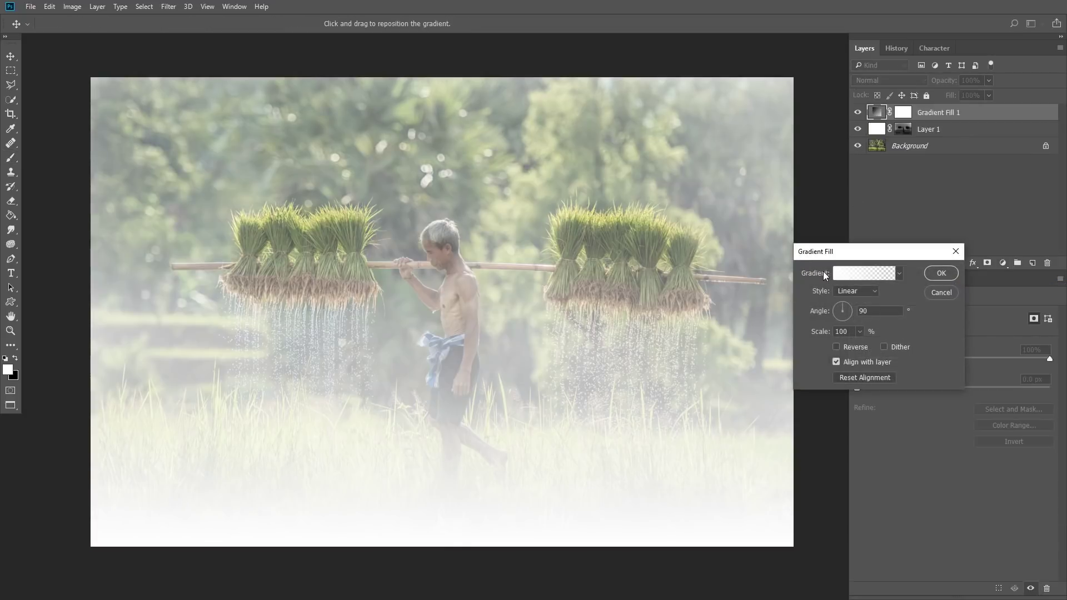
click(861, 274)
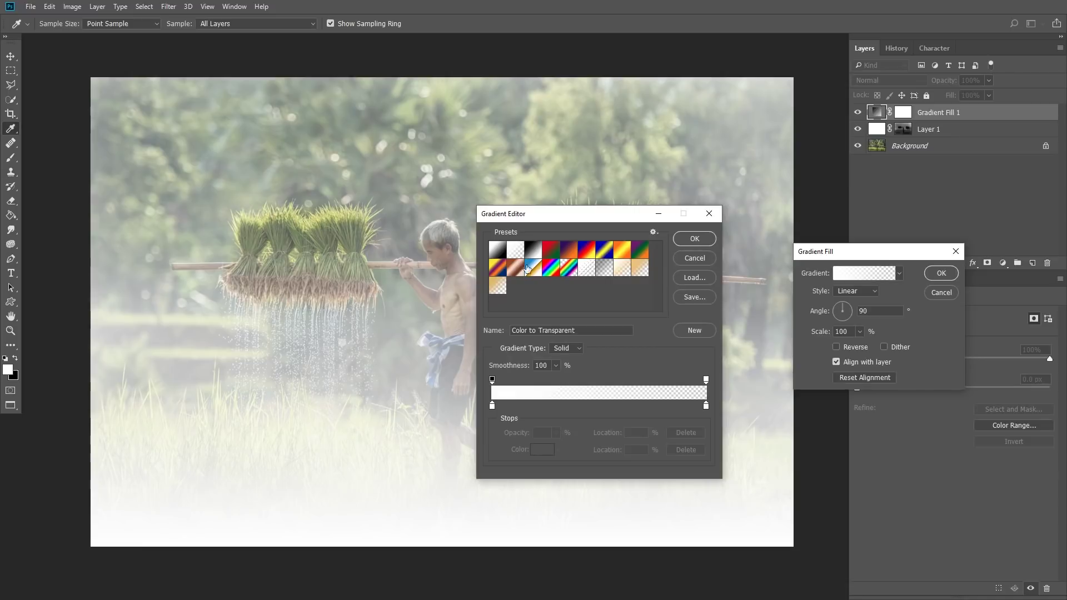
click(626, 271)
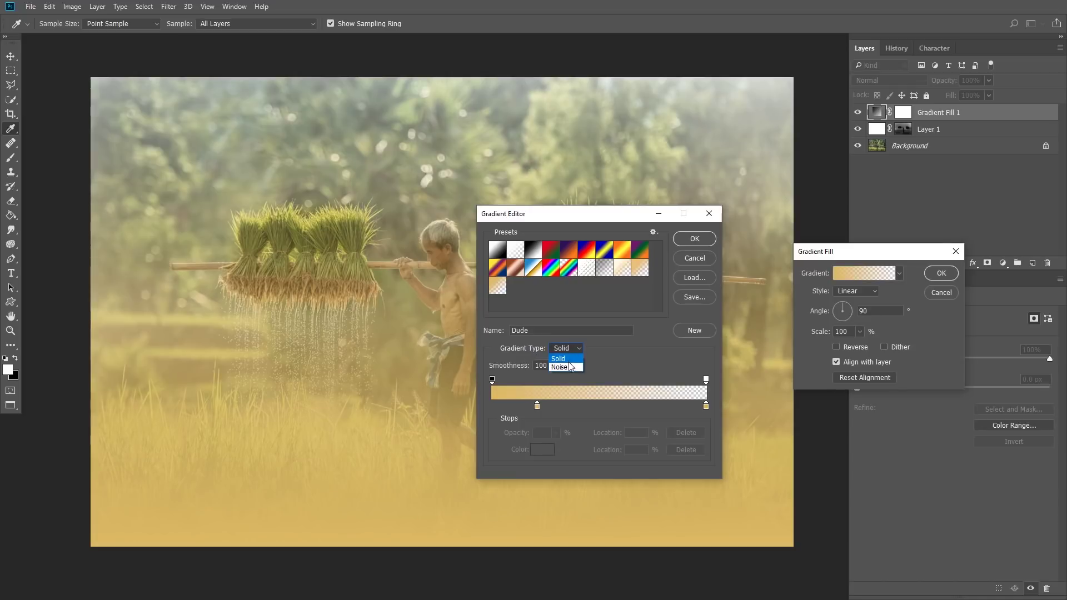
click(560, 367)
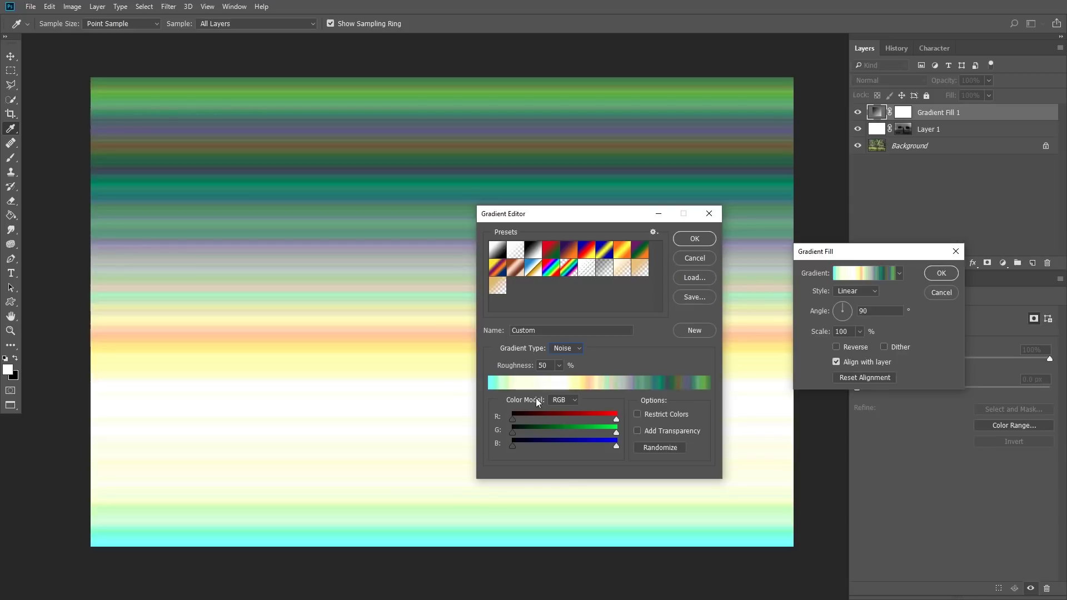
Set the noise colour model to HSB and randomize until the gradient is grey, then accept
click(573, 400)
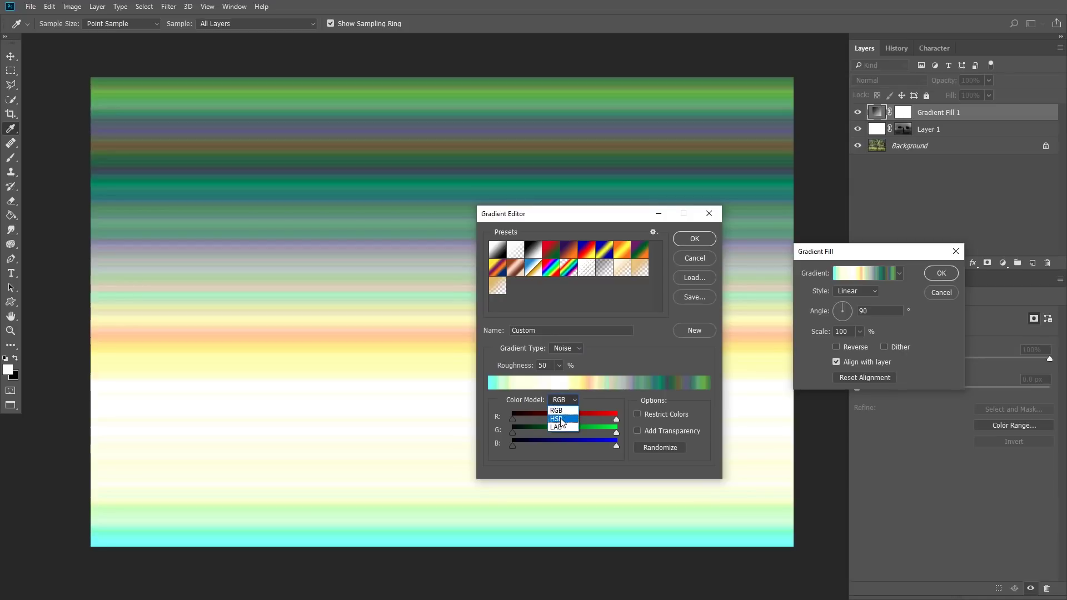
click(568, 412)
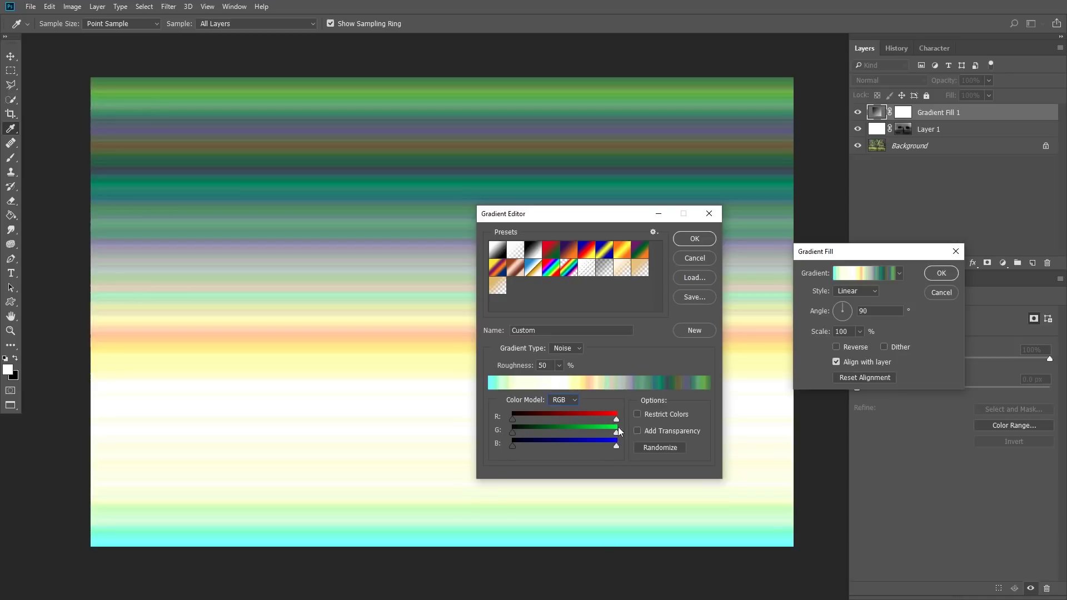
click(570, 400)
click(559, 419)
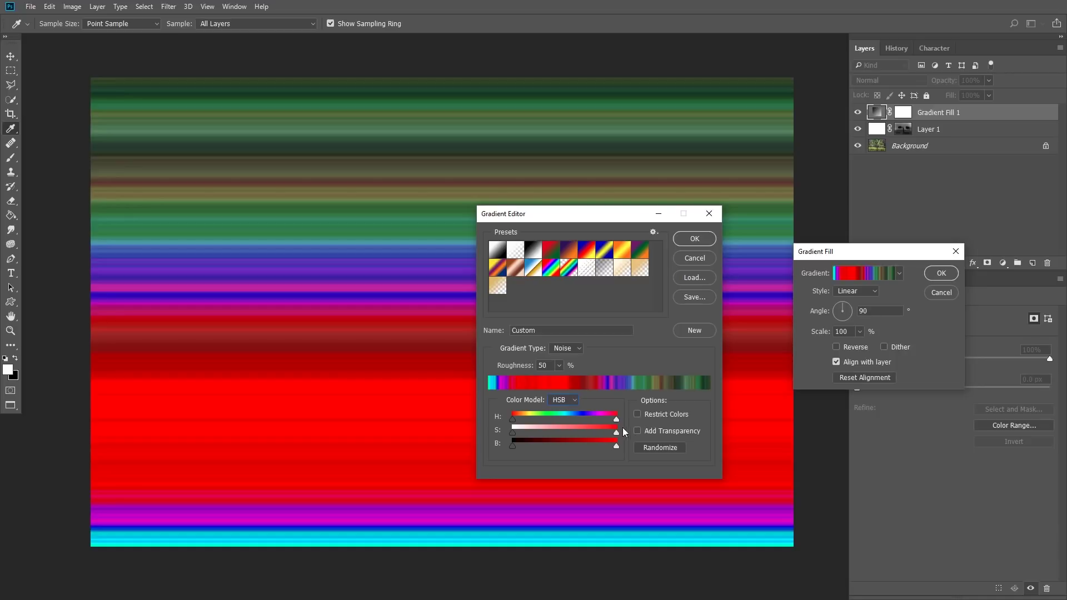
drag(617, 434, 508, 431)
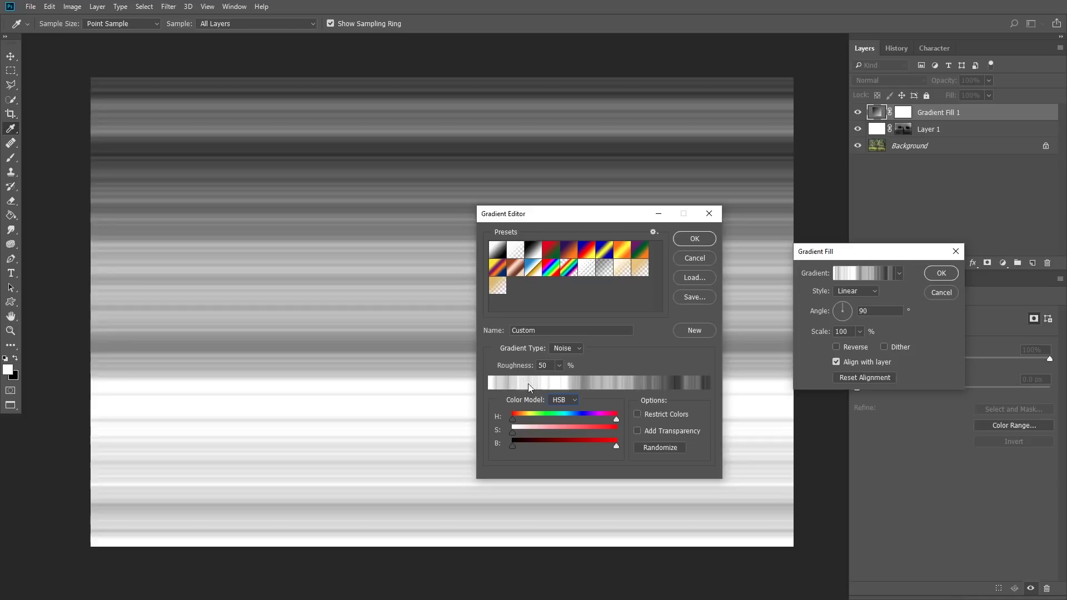
click(659, 448)
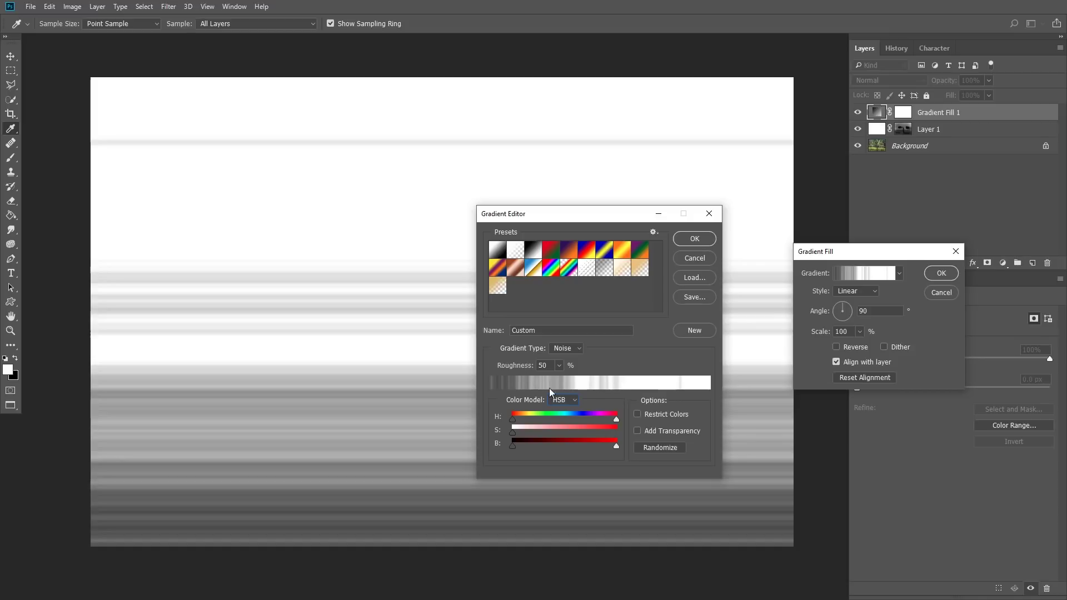
click(656, 451)
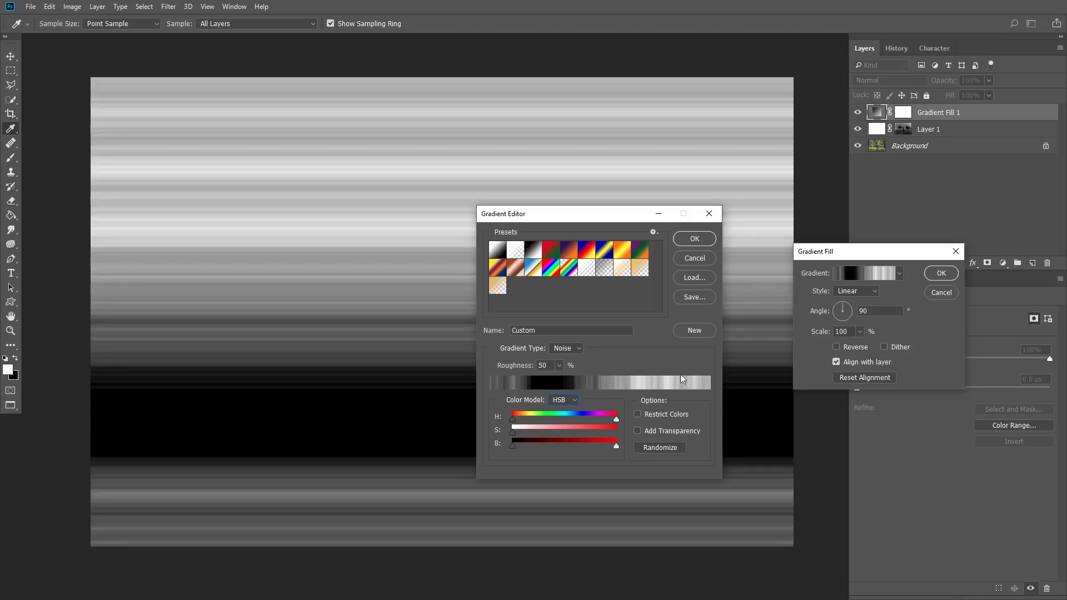
click(693, 240)
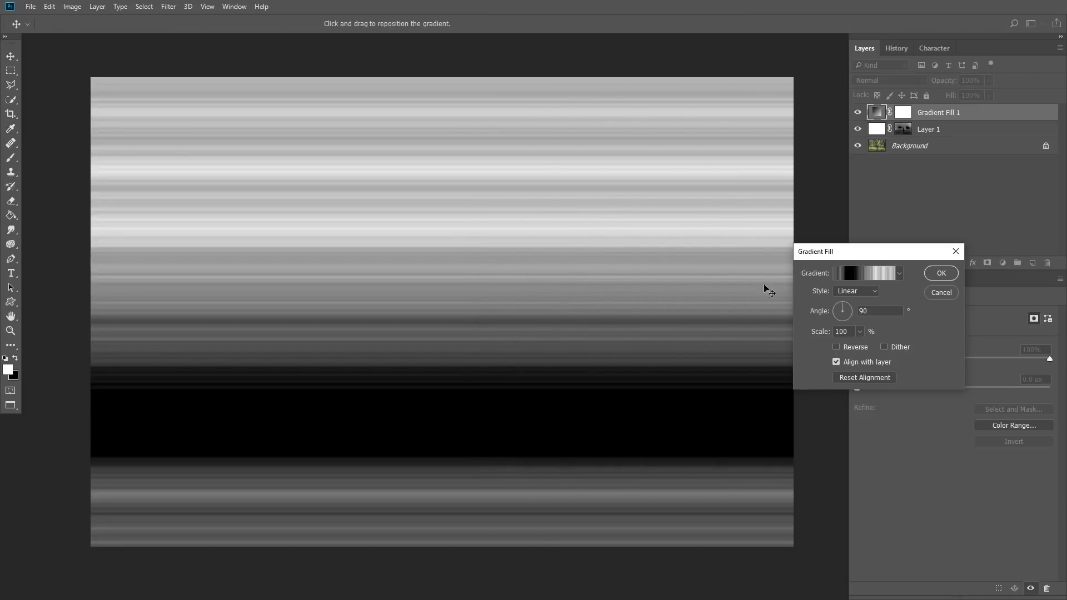
Give Gradient Fill 1 the Angle style and Screen blend mode, then toggle it off and on to compare
click(858, 291)
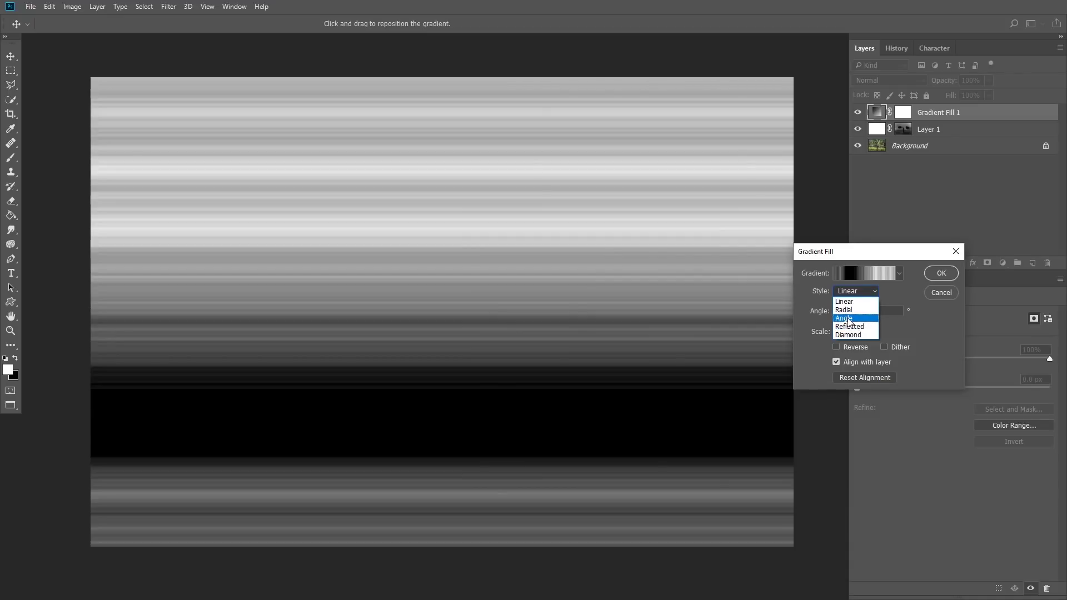
click(849, 319)
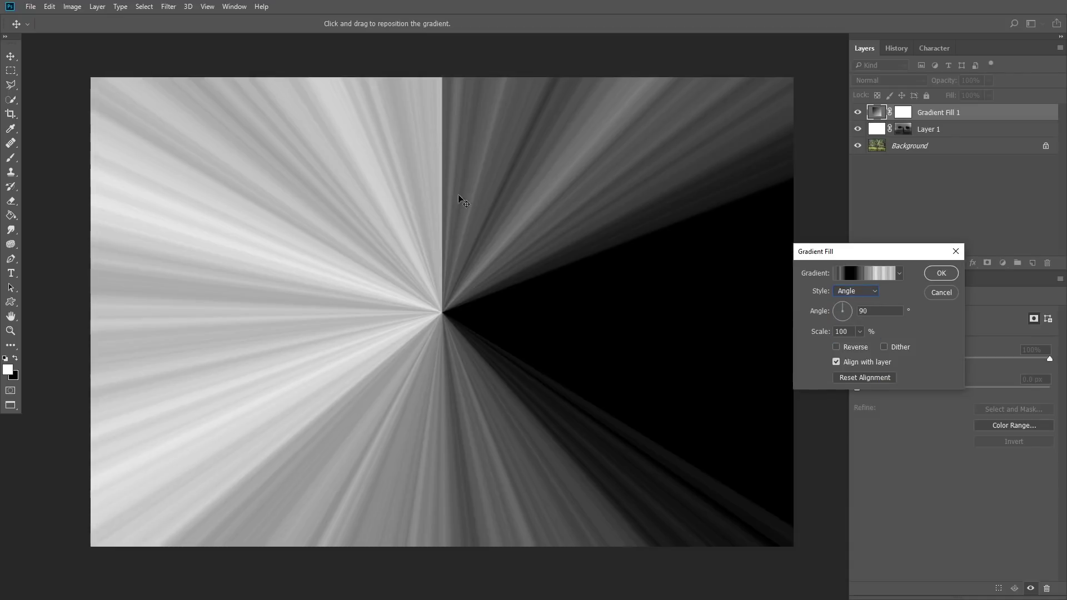
click(943, 273)
click(904, 81)
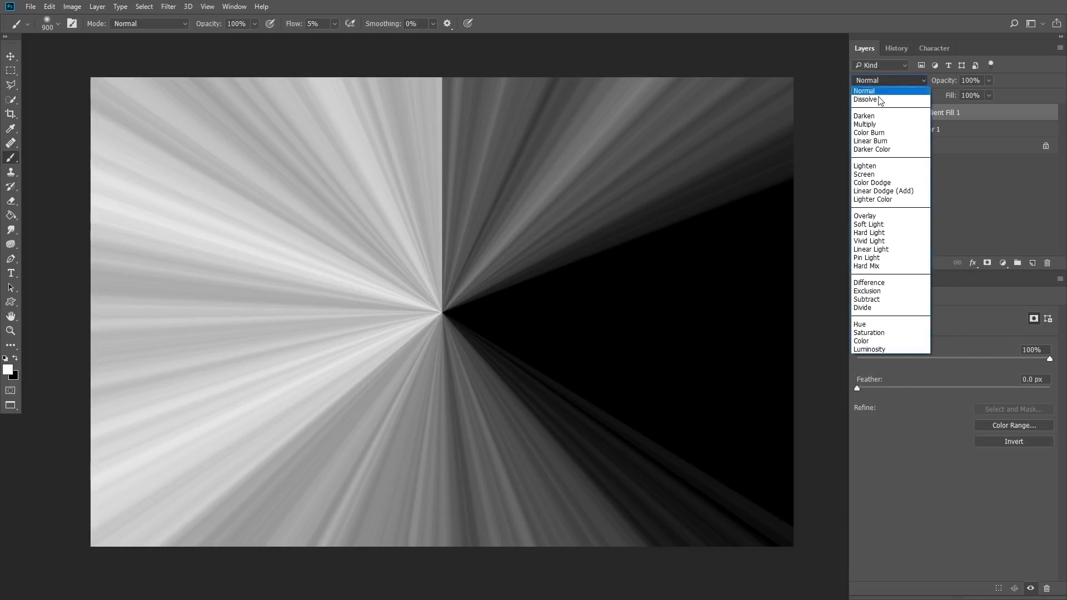
click(872, 174)
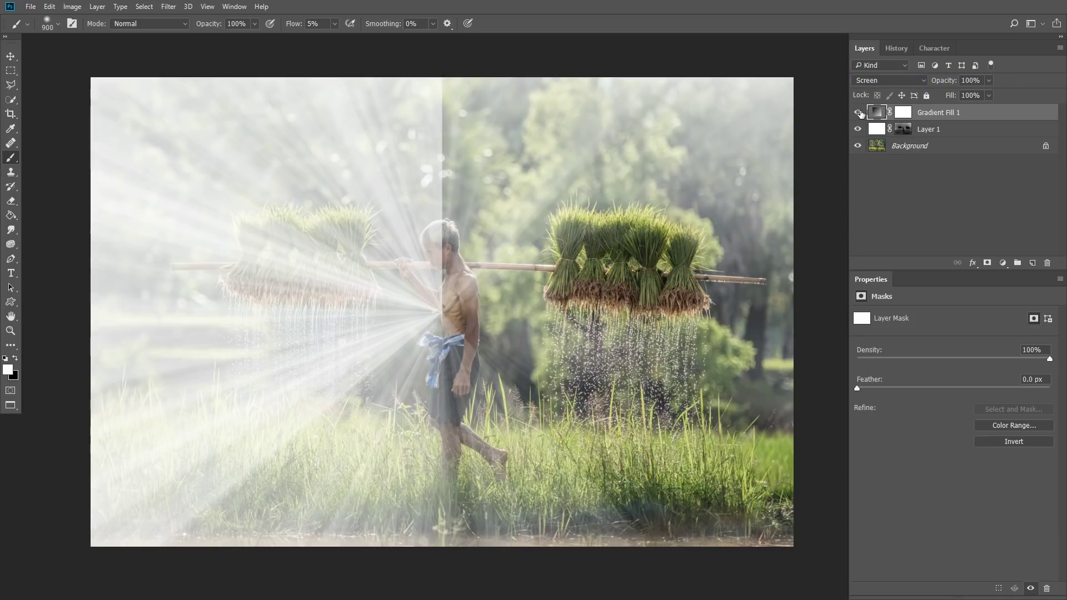
click(858, 112)
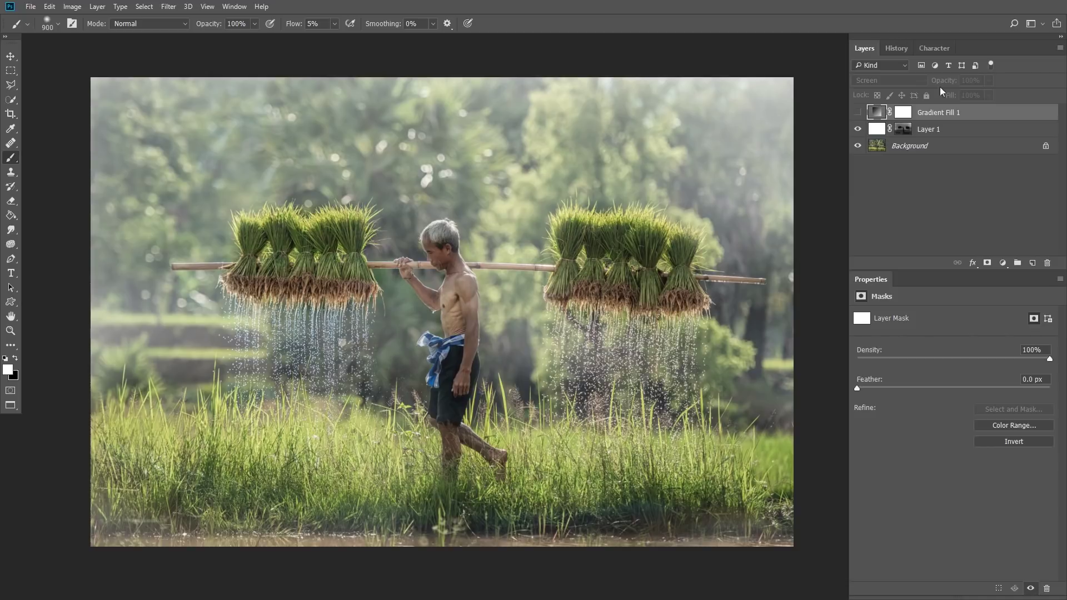
click(857, 113)
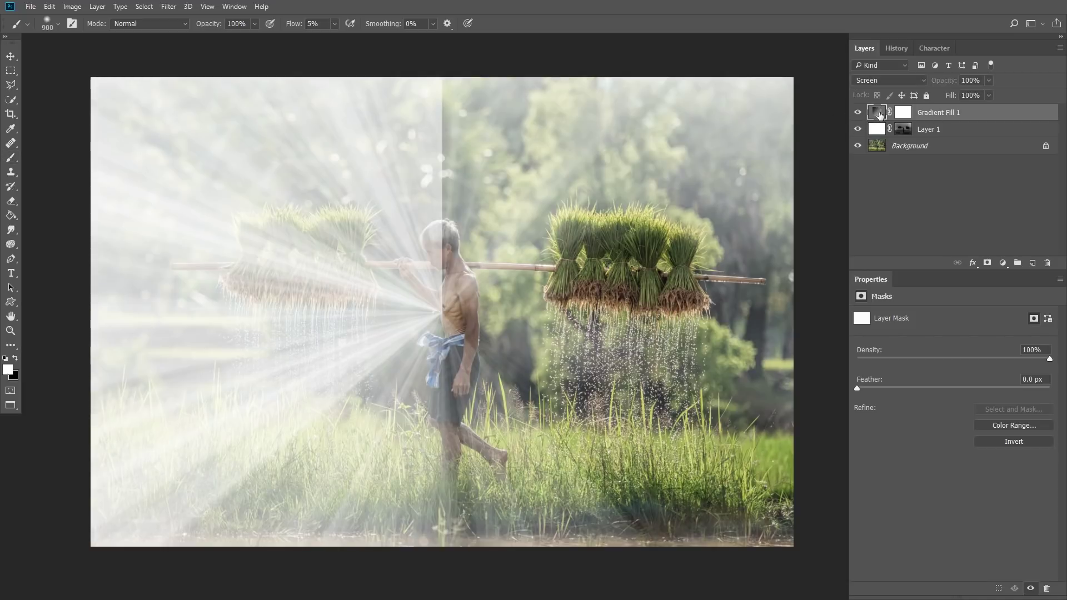
Move the Gradient Fill 1 rays' source to the top-right corner at a 138.58° angle
double_click(876, 113)
mouse_move(442, 313)
mouse_down()
mouse_move(476, 275)
mouse_move(810, 62)
mouse_up()
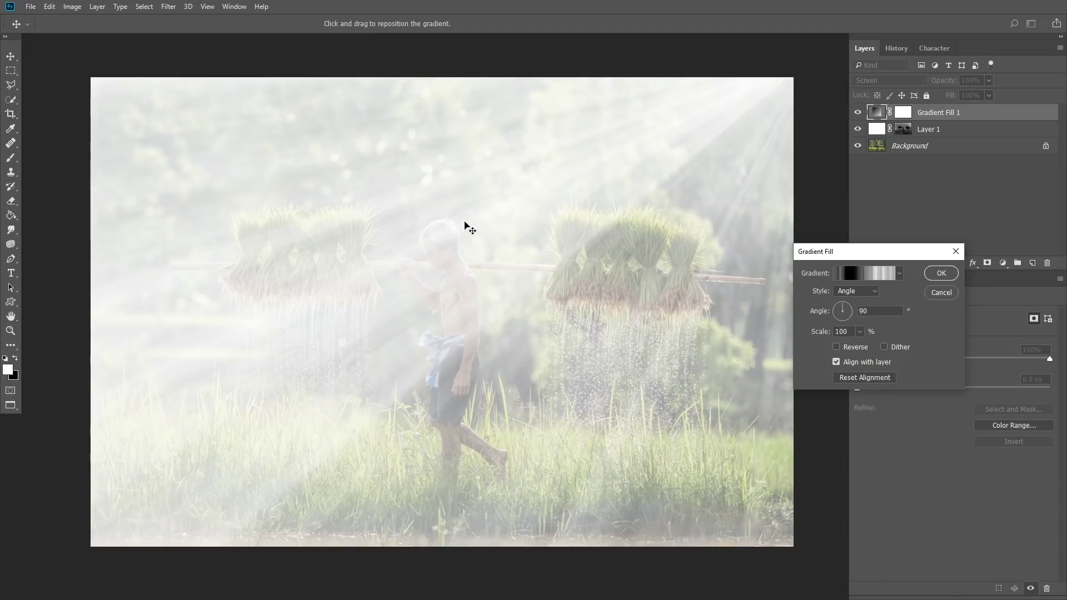
drag(843, 310, 835, 312)
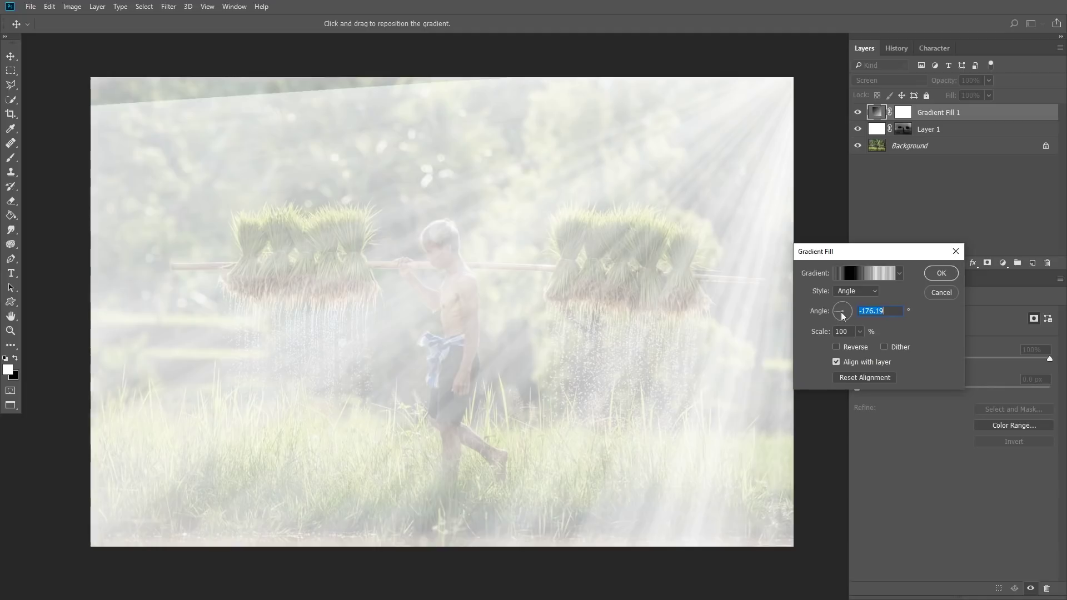
drag(844, 310, 832, 302)
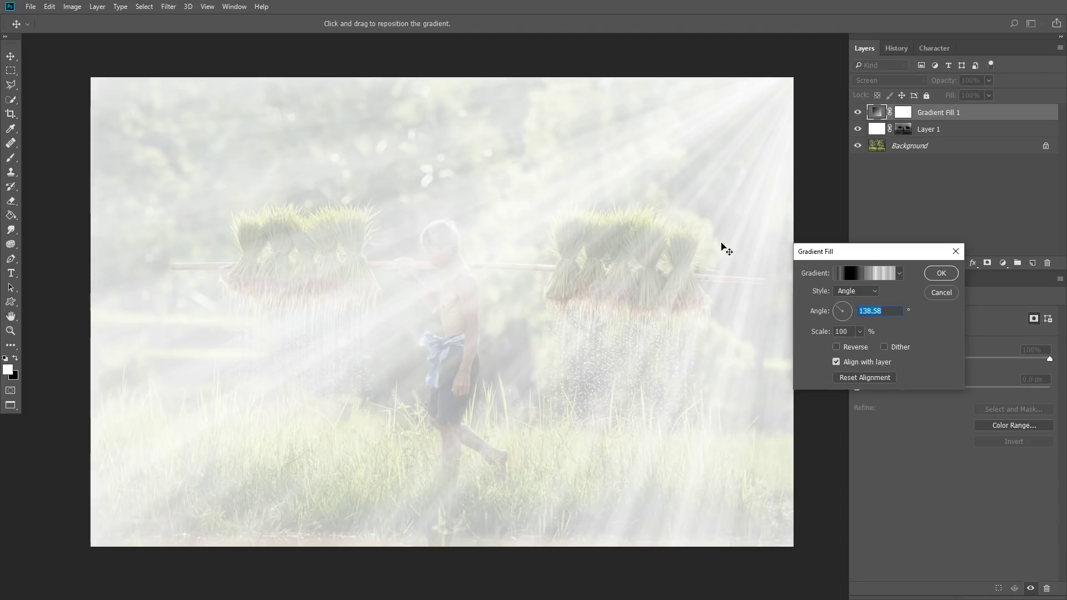
click(939, 273)
click(914, 118)
click(877, 113)
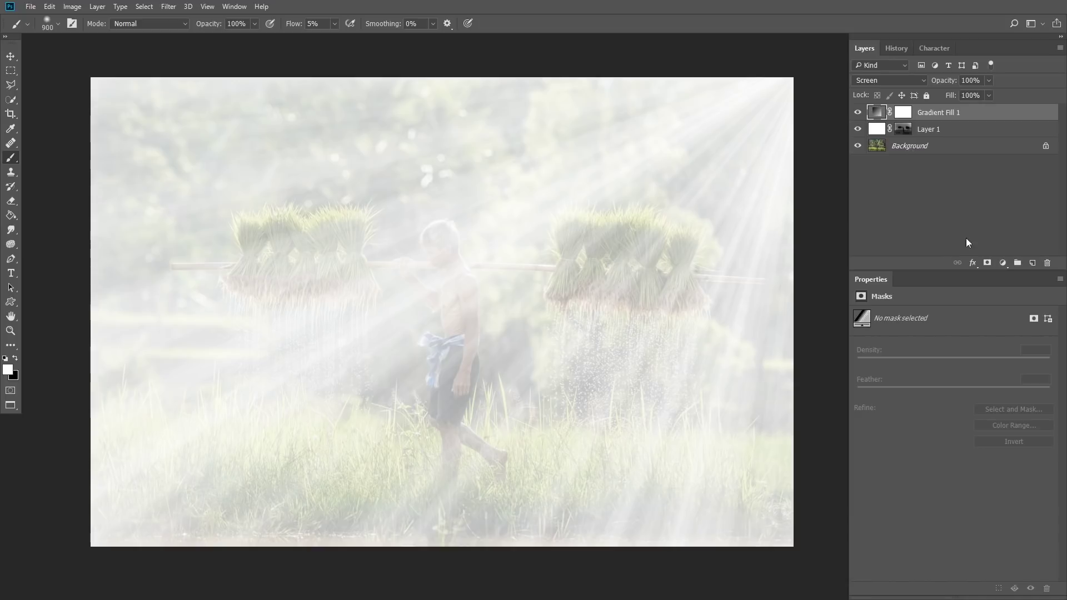
click(1006, 263)
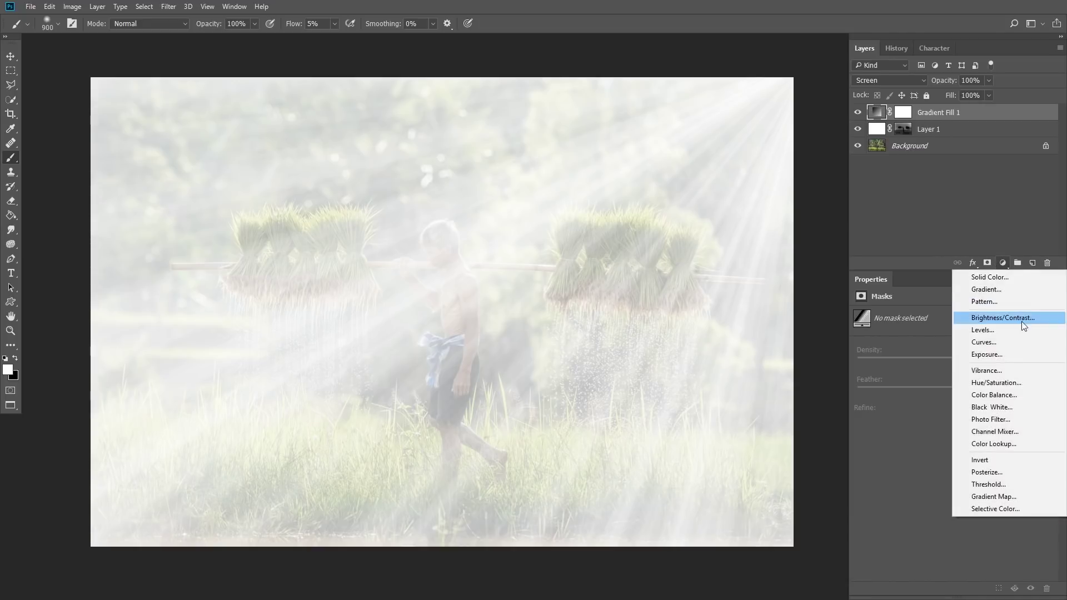
Add a Curves 1 adjustment and clip it to Gradient Fill 1
click(987, 345)
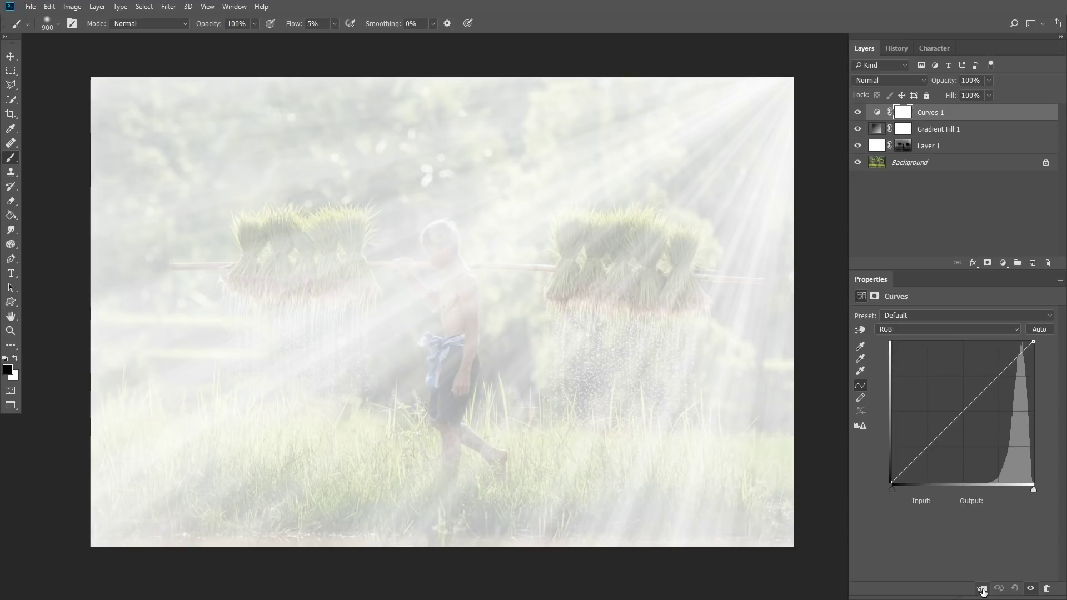
click(982, 589)
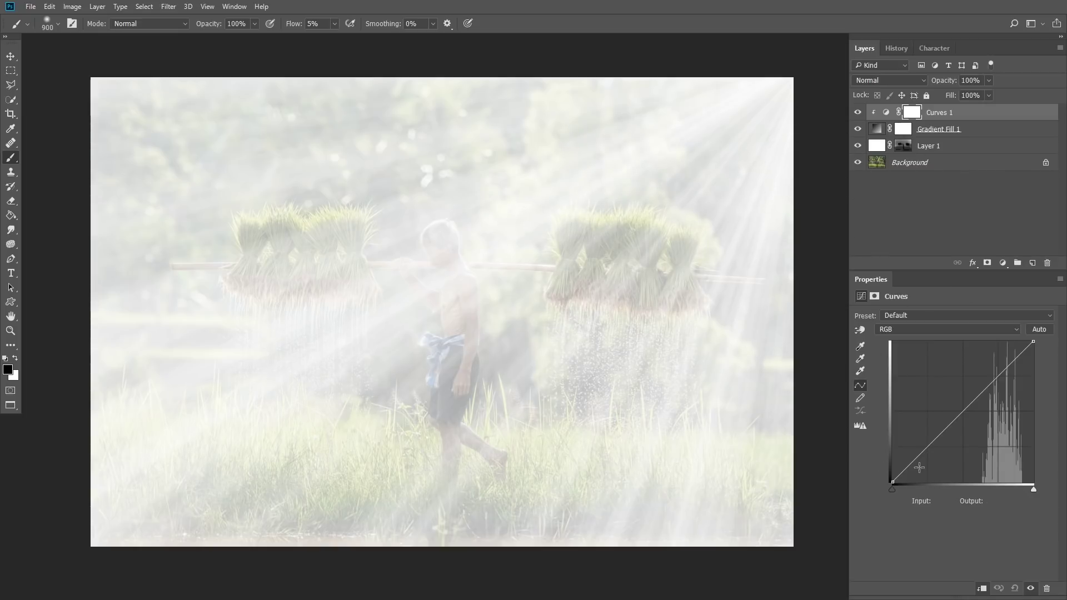
click(982, 591)
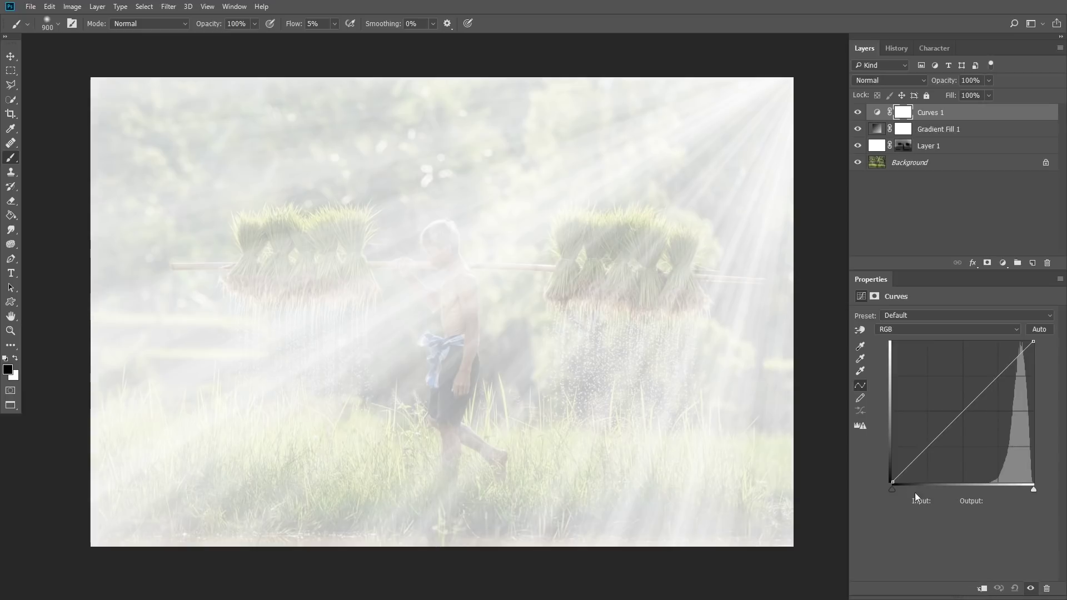
drag(893, 483, 1000, 482)
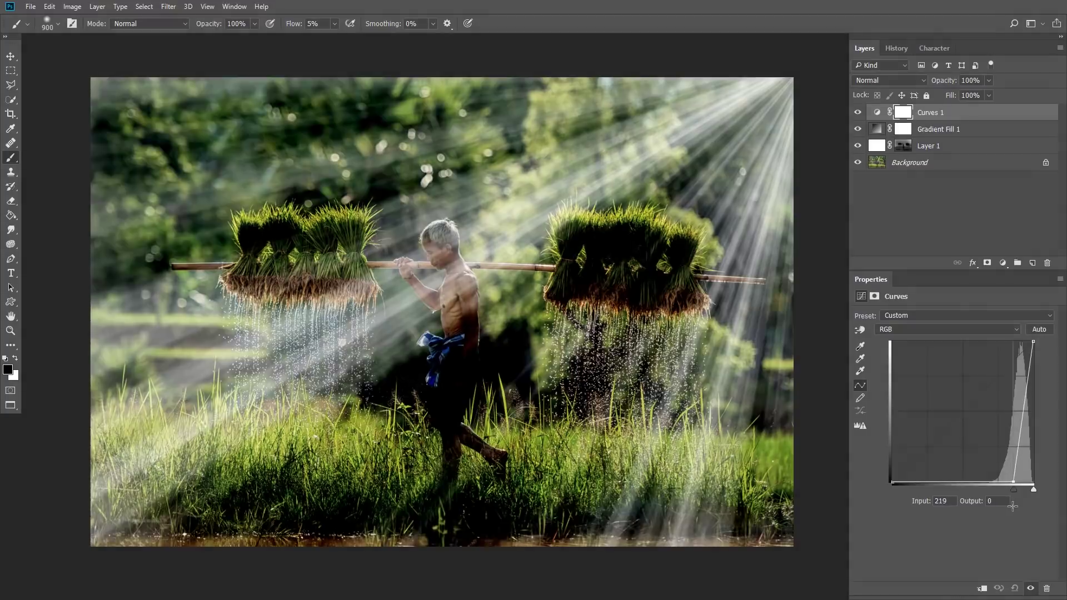
drag(999, 506, 890, 495)
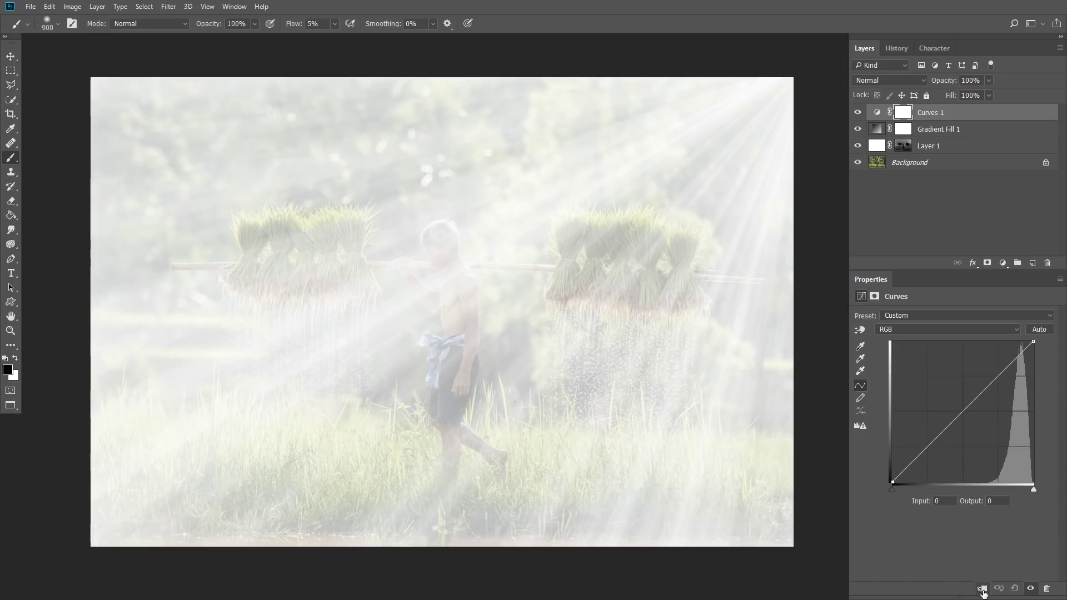
click(982, 589)
Move the curve's black point inward and lift a midpoint to give the rays contrast
click(891, 482)
drag(892, 481, 998, 505)
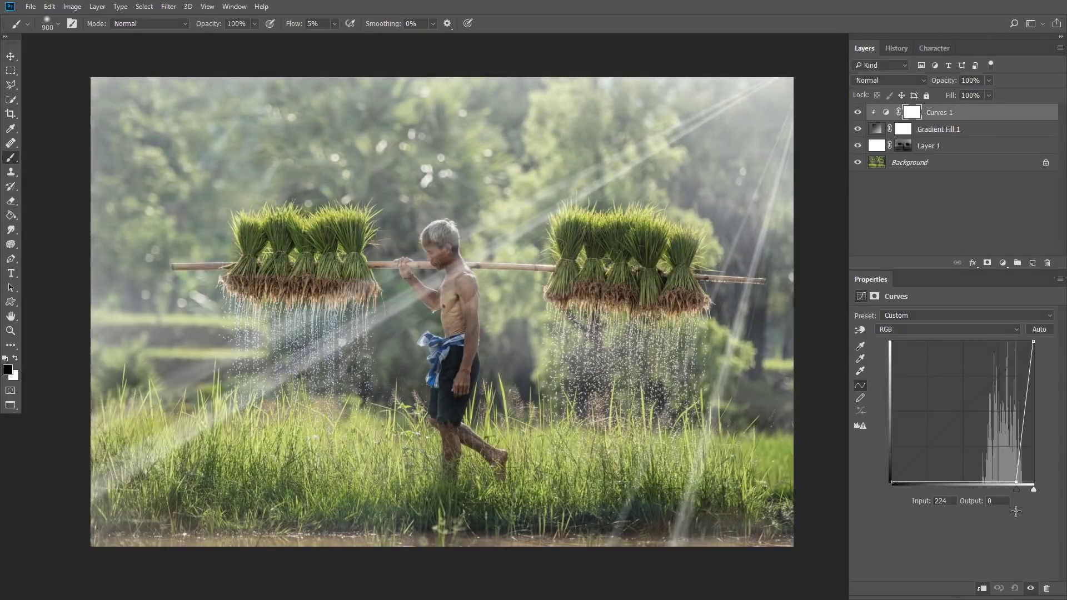
mouse_move(999, 505)
mouse_down()
mouse_move(1003, 519)
mouse_move(968, 521)
mouse_move(976, 524)
mouse_up()
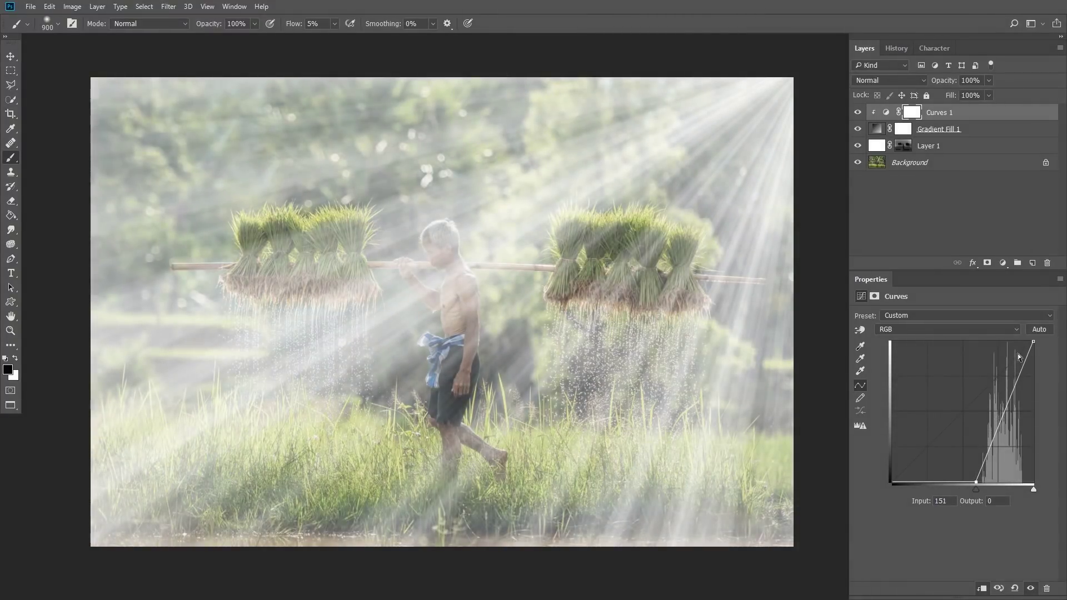
mouse_move(1032, 342)
mouse_down()
mouse_move(1056, 339)
mouse_move(1063, 378)
mouse_up()
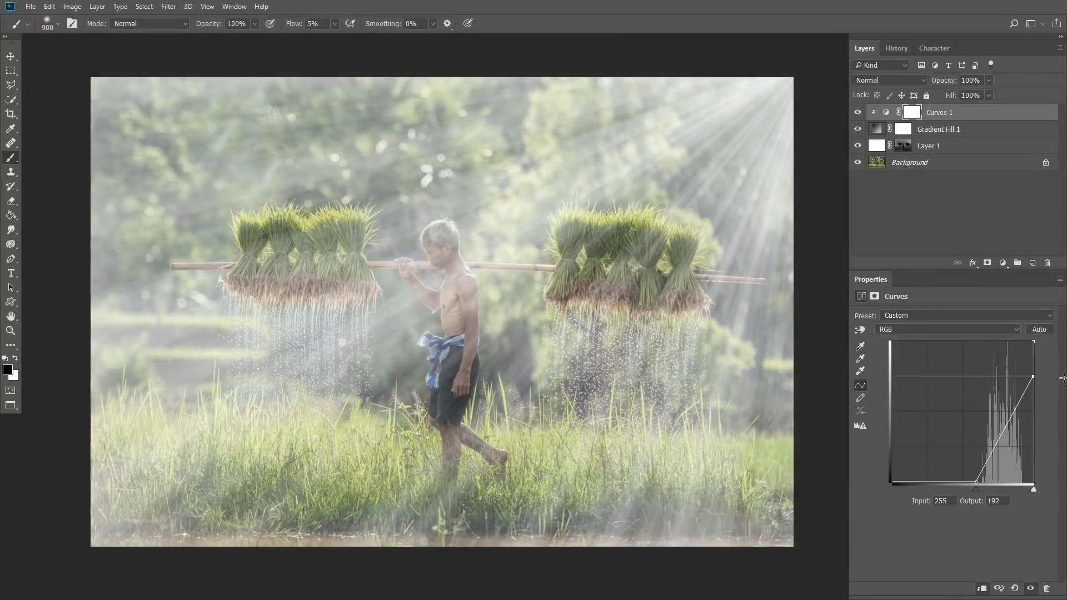
drag(1033, 379, 1033, 362)
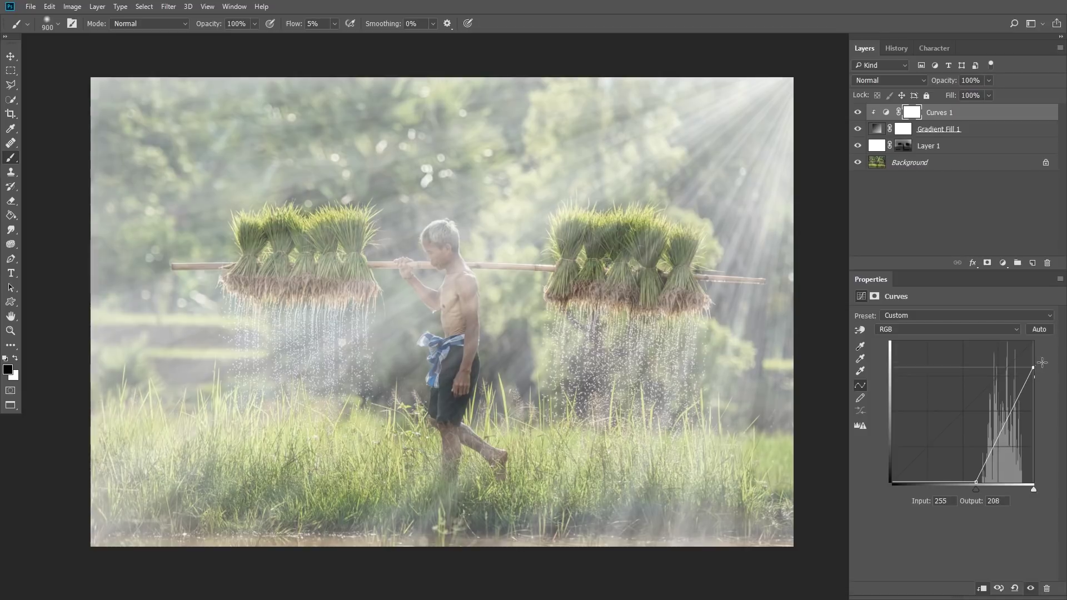
drag(997, 436, 998, 420)
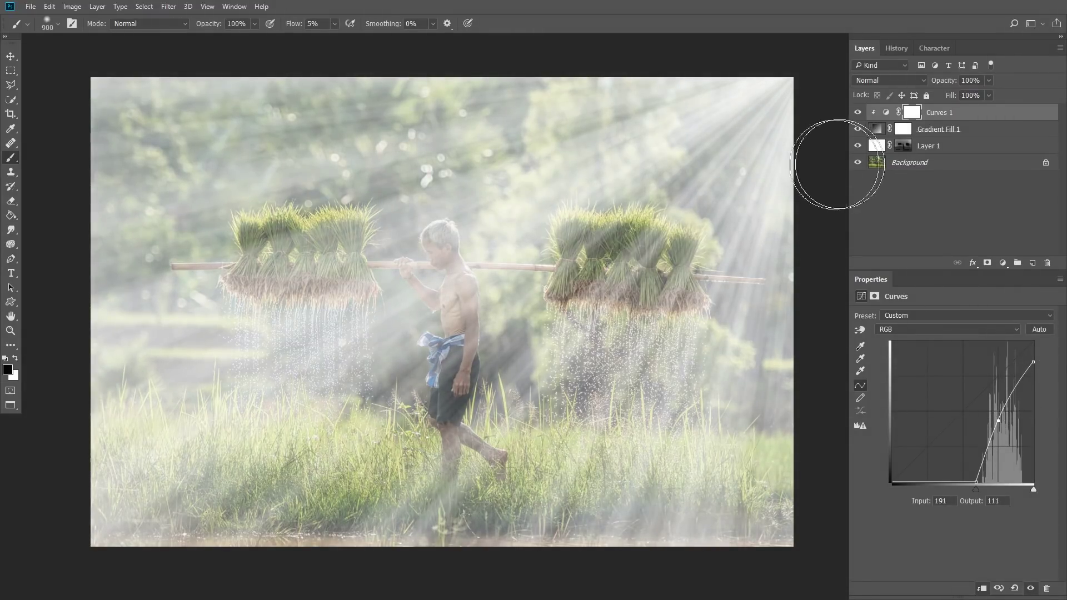
Lower Gradient Fill 1's opacity to 76%
key(x)
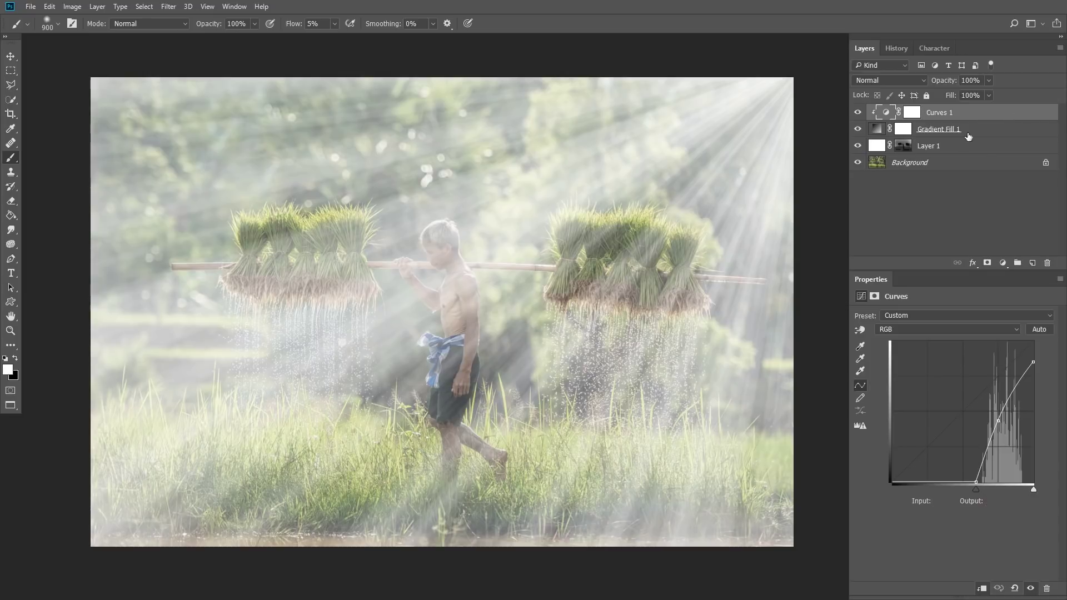
click(989, 132)
drag(944, 81, 943, 87)
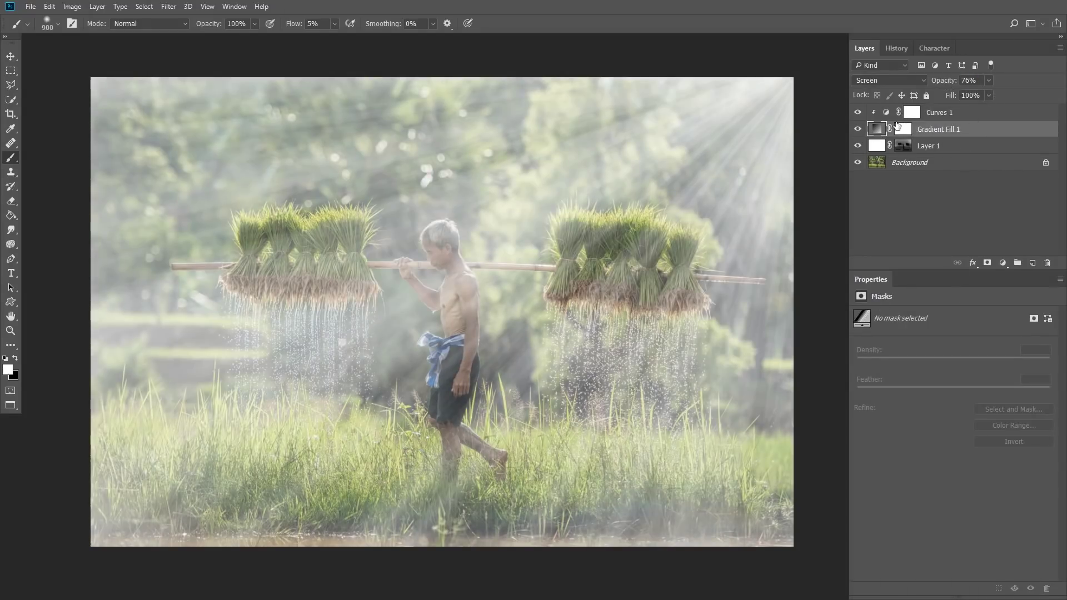
Paint black on Gradient Fill 1's mask over the right rice bundles, then set 10% flow
click(902, 129)
key(x)
drag(680, 222, 676, 243)
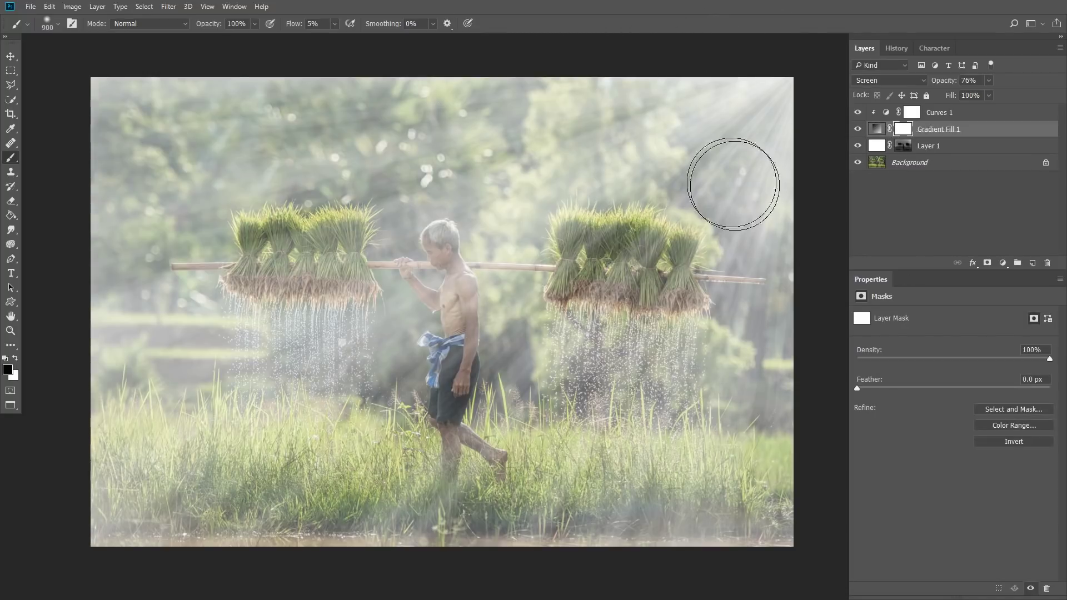
mouse_move(624, 266)
mouse_down()
mouse_move(573, 282)
mouse_move(625, 273)
mouse_move(596, 277)
mouse_up()
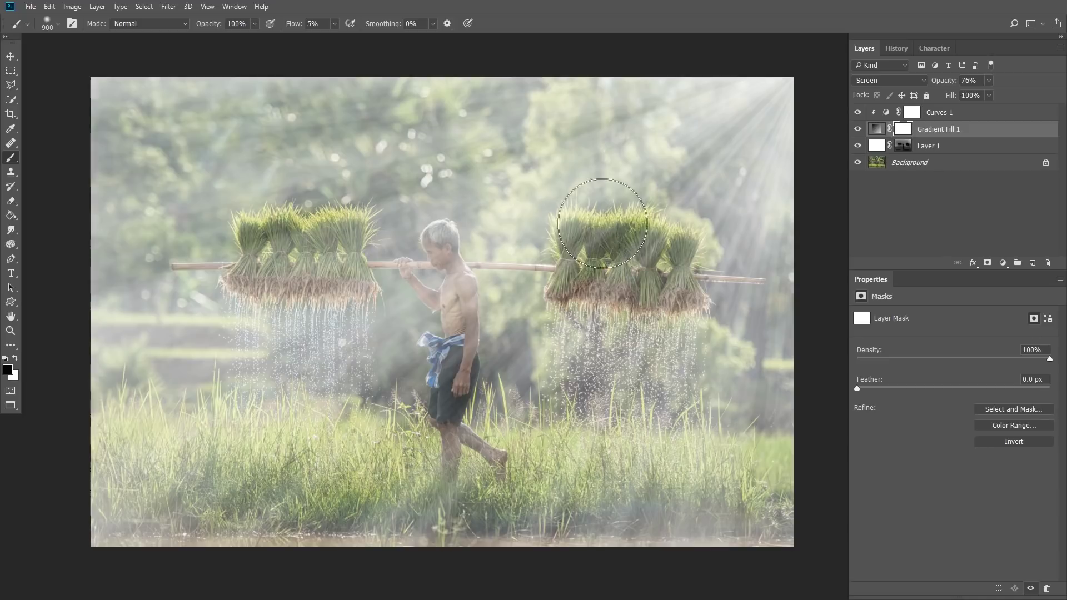
mouse_move(595, 277)
mouse_down()
mouse_move(417, 311)
mouse_move(477, 282)
mouse_move(456, 333)
mouse_up()
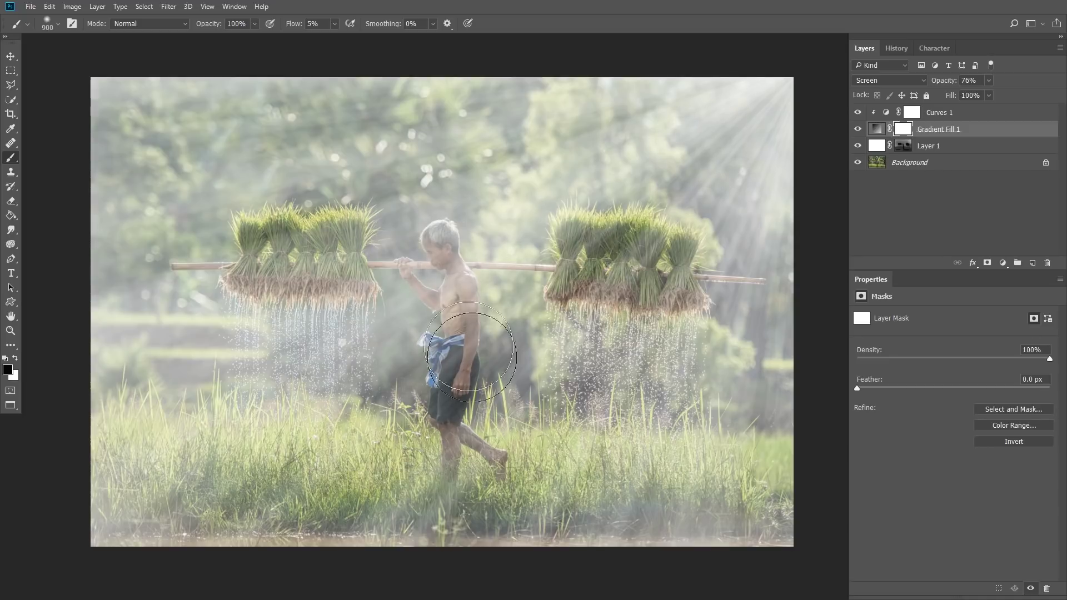
key(bracketleft)
key(bracketleft)
key(bracketleft)
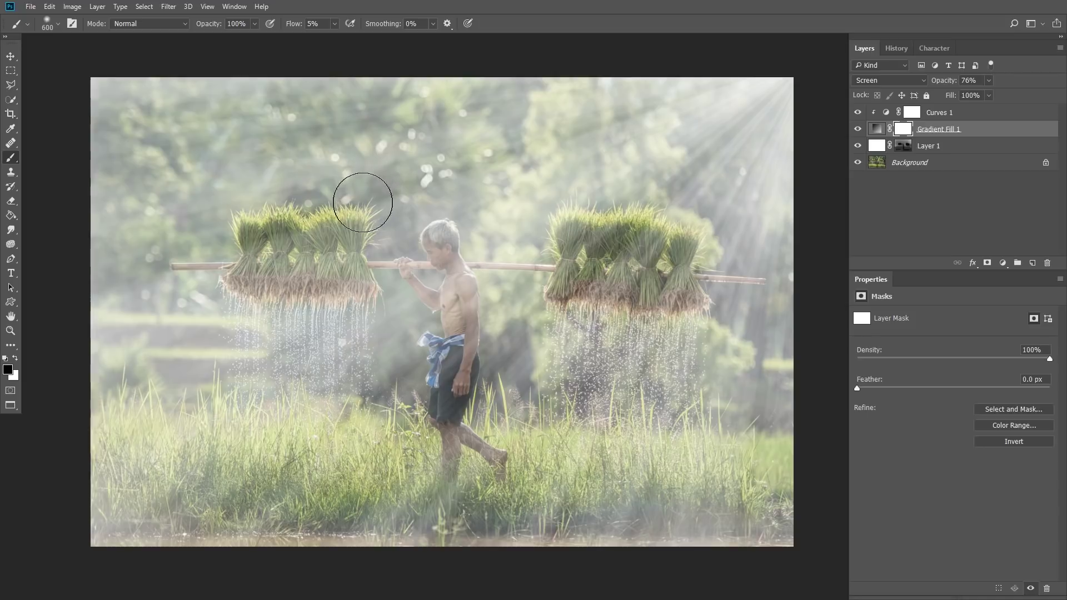
key(shift+2)
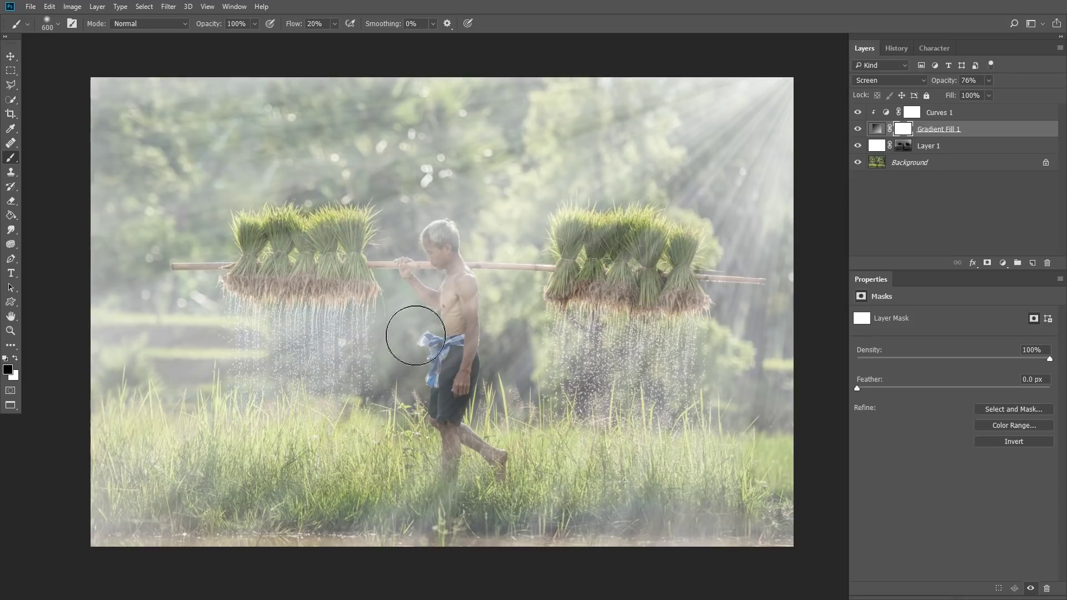
key(shift+1)
Clear the ray haze from both rice bundles with 600 and 400 brushes
mouse_move(587, 260)
mouse_down()
mouse_move(678, 267)
mouse_move(588, 238)
mouse_move(656, 278)
mouse_move(616, 258)
mouse_up()
mouse_move(289, 233)
mouse_down()
mouse_move(300, 238)
mouse_move(278, 256)
mouse_move(294, 262)
mouse_move(365, 257)
mouse_move(242, 262)
mouse_move(344, 267)
mouse_move(271, 276)
mouse_move(342, 252)
mouse_up()
key(bracketleft)
key(bracketleft)
key(bracketleft)
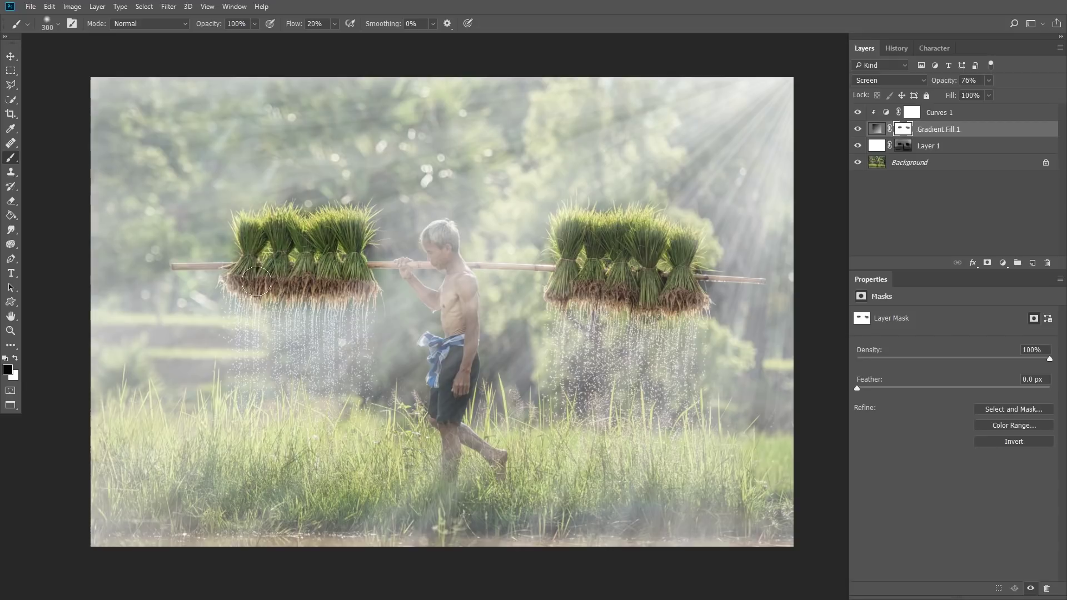
mouse_move(335, 289)
mouse_down()
mouse_move(241, 289)
mouse_move(304, 229)
mouse_up()
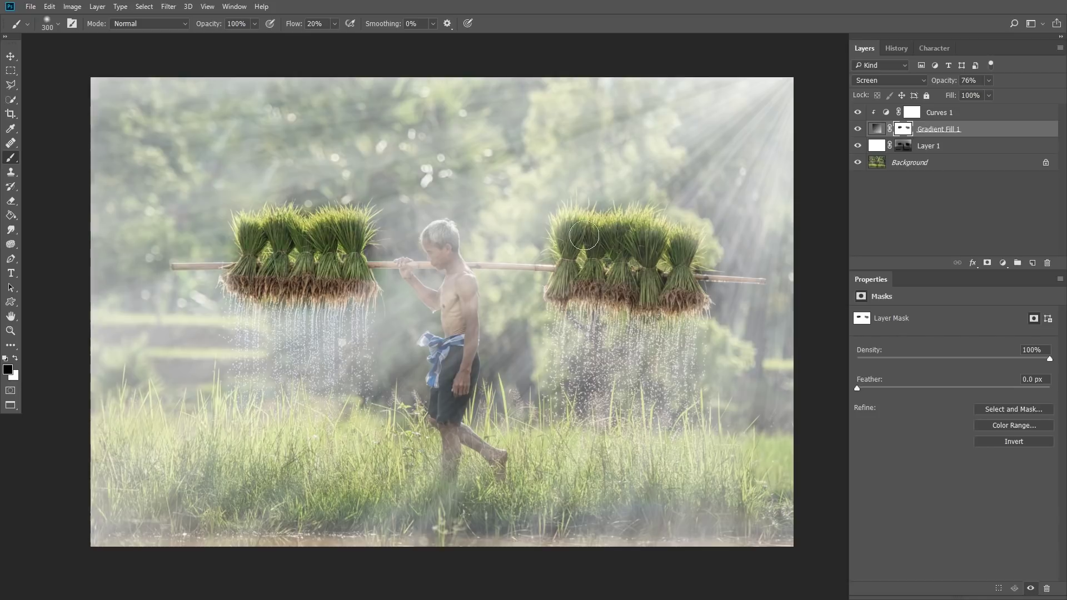
drag(635, 277, 664, 247)
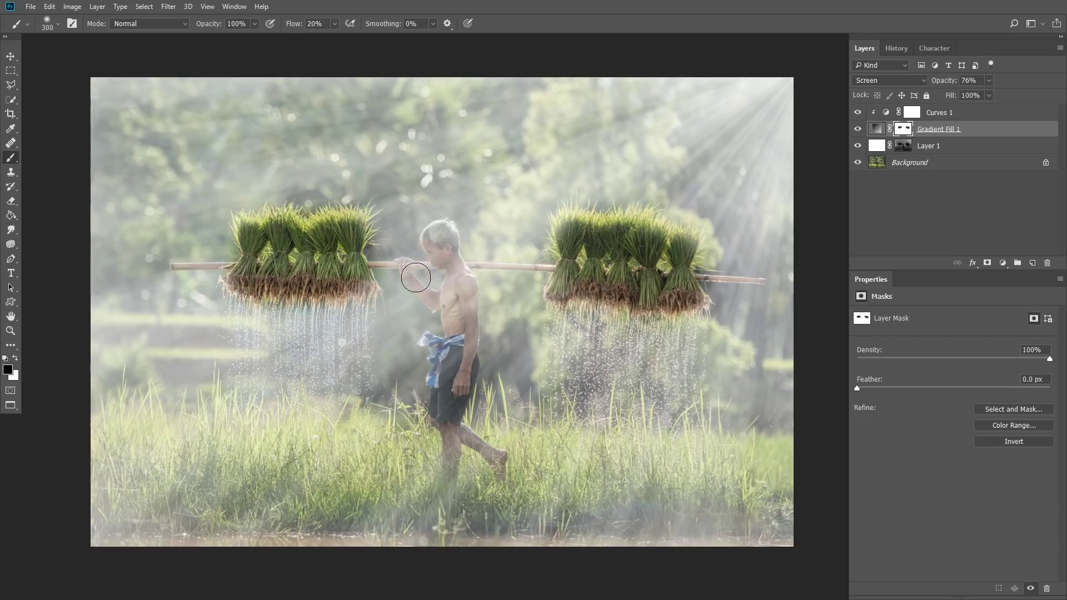
key(bracketleft)
Clear the haze off the farmer's torso, legs, hand and head with 250–200 brushes
drag(461, 312, 453, 463)
mouse_move(448, 366)
mouse_down()
mouse_move(442, 231)
mouse_move(460, 328)
mouse_move(449, 440)
mouse_up()
key(bracketleft)
key(bracketleft)
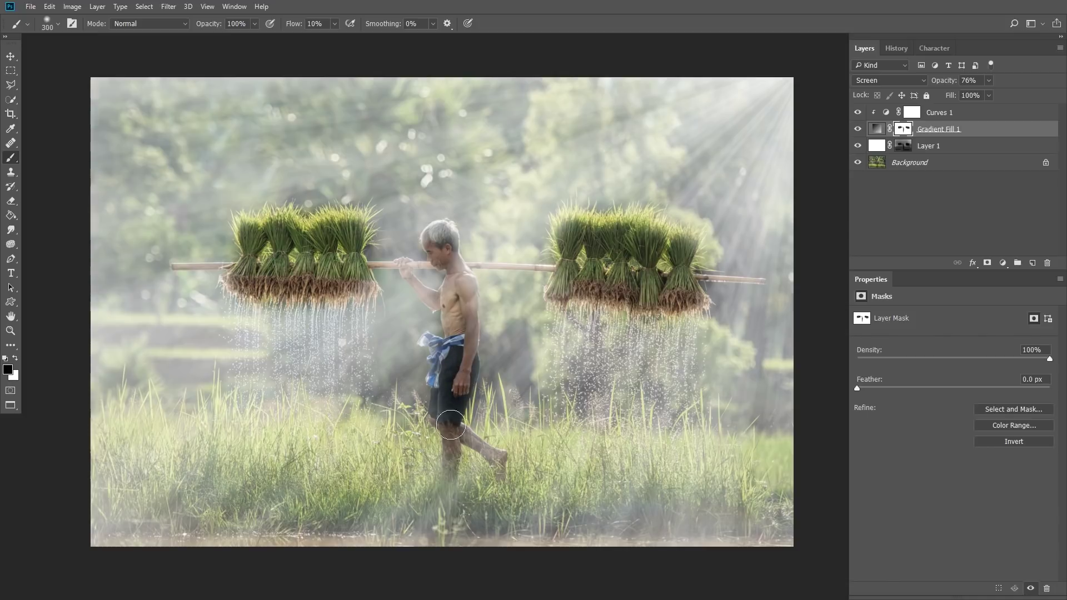
drag(439, 378, 484, 454)
drag(406, 266, 417, 283)
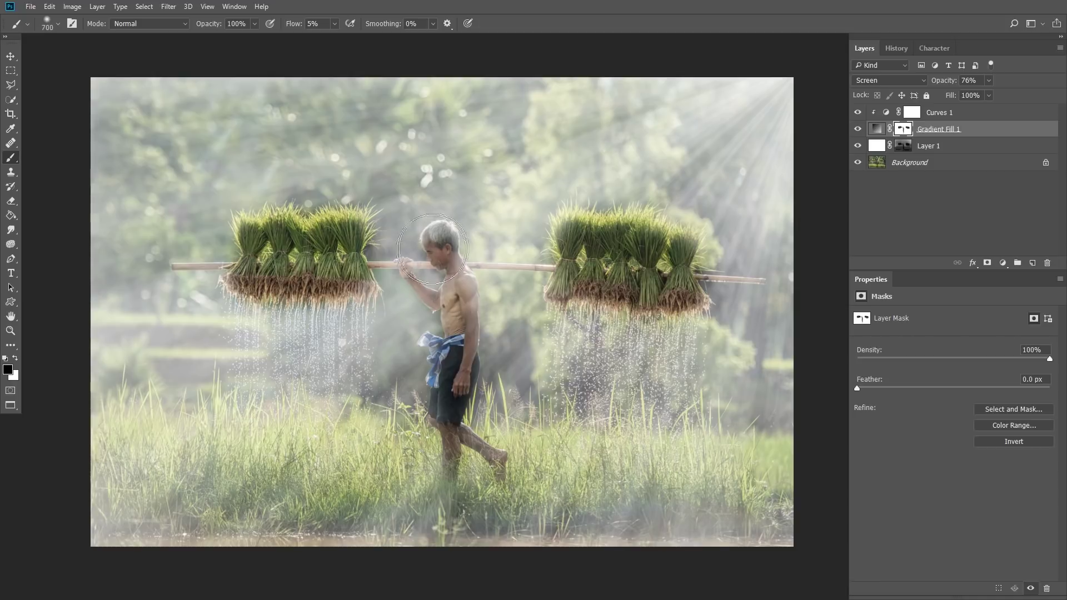
drag(432, 249, 419, 297)
With a 1000 brush, clear haze over the right bundle and the lower grass
key(bracketleft)
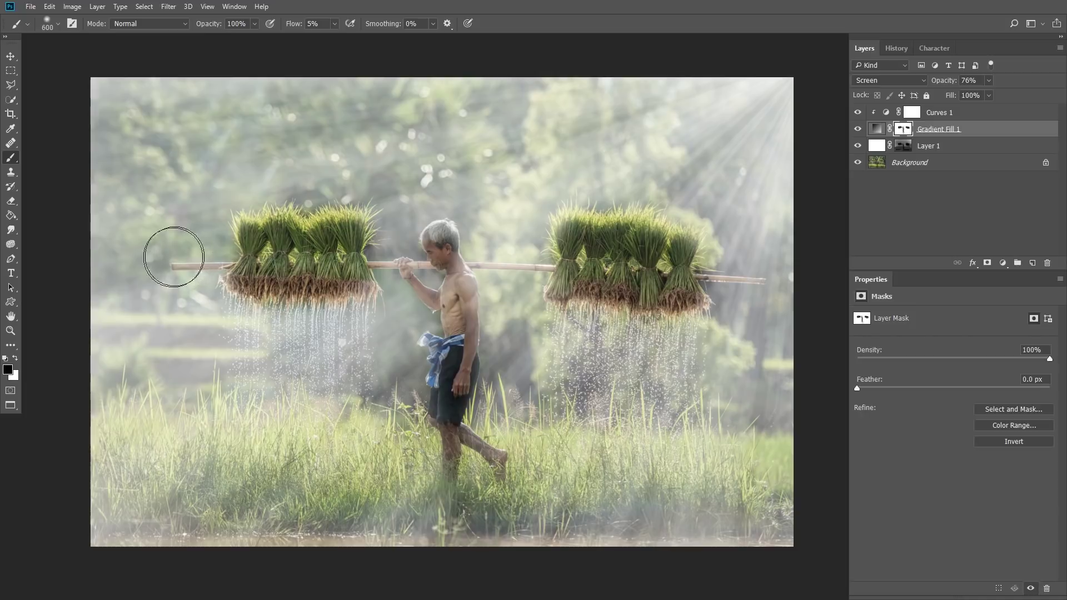
key(bracketright)
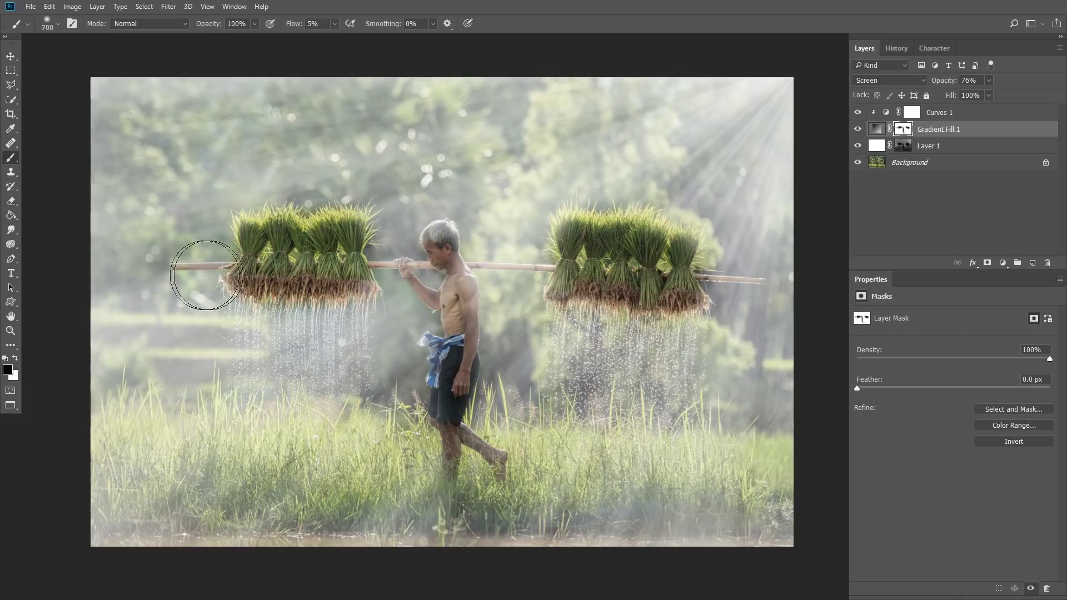
key(bracketright)
key(bracketright)
key(bracketright)
drag(650, 278, 661, 295)
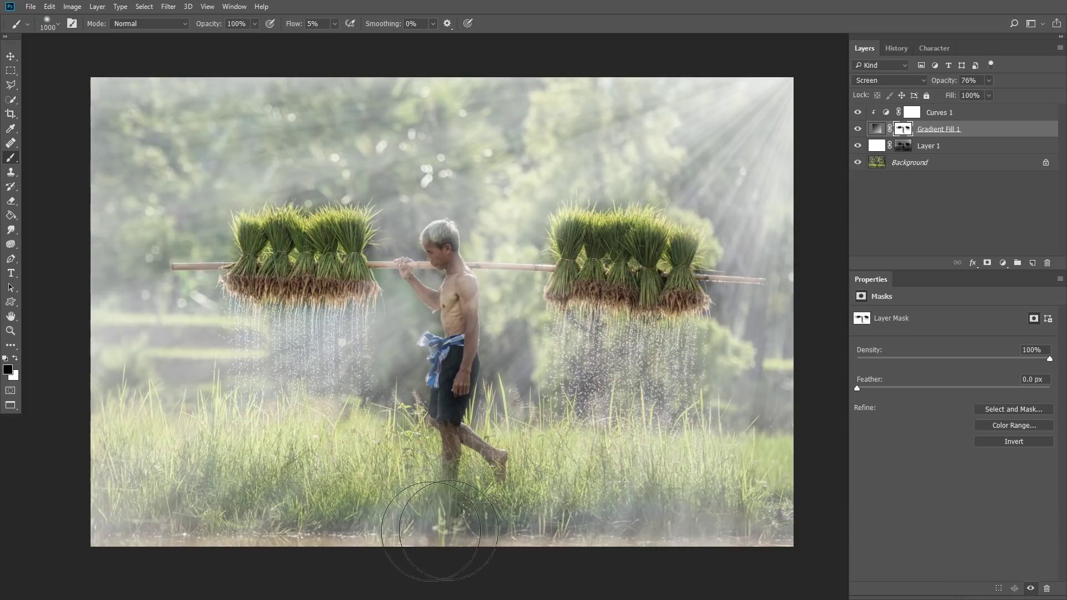
drag(234, 519, 148, 476)
mouse_move(508, 532)
mouse_down()
mouse_move(608, 500)
mouse_move(786, 489)
mouse_move(595, 490)
mouse_up()
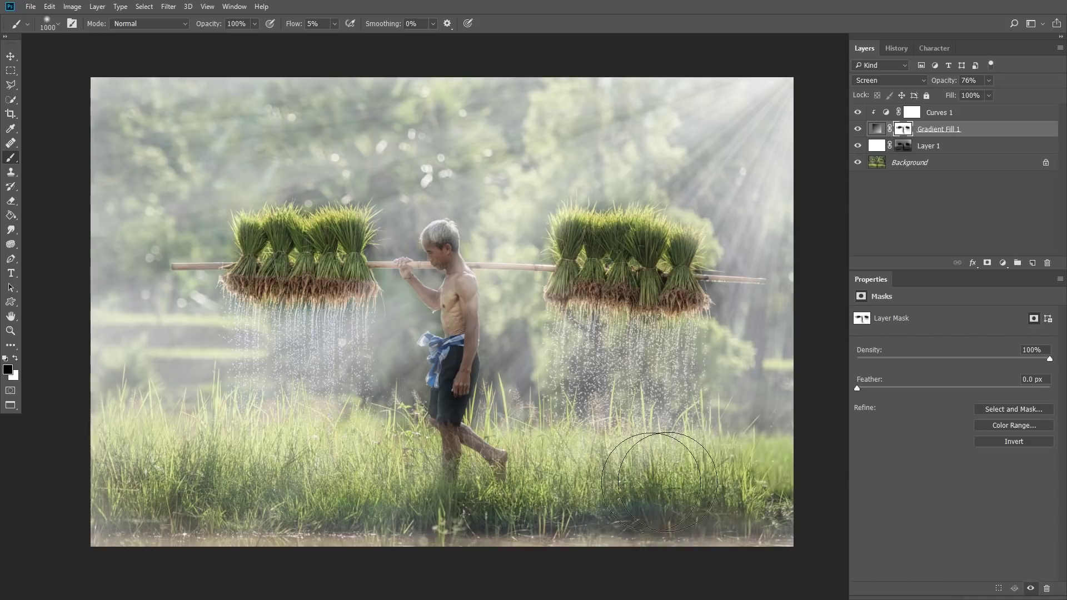
drag(147, 464, 359, 500)
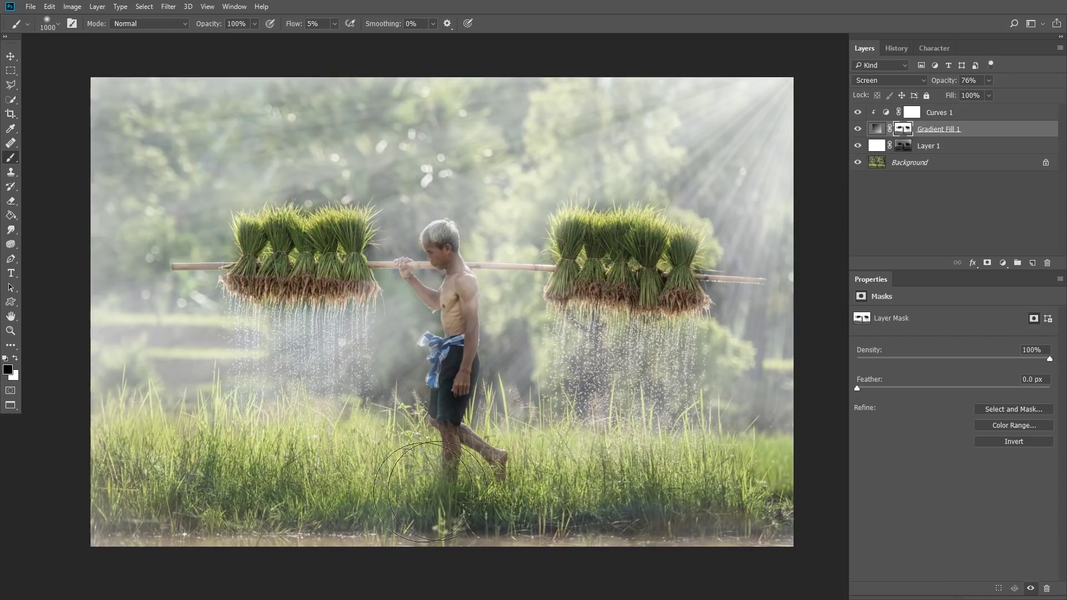
Thin the haze across both rice bundles with a 600 brush
key(bracketleft)
key(bracketleft)
key(bracketleft)
drag(613, 243, 313, 250)
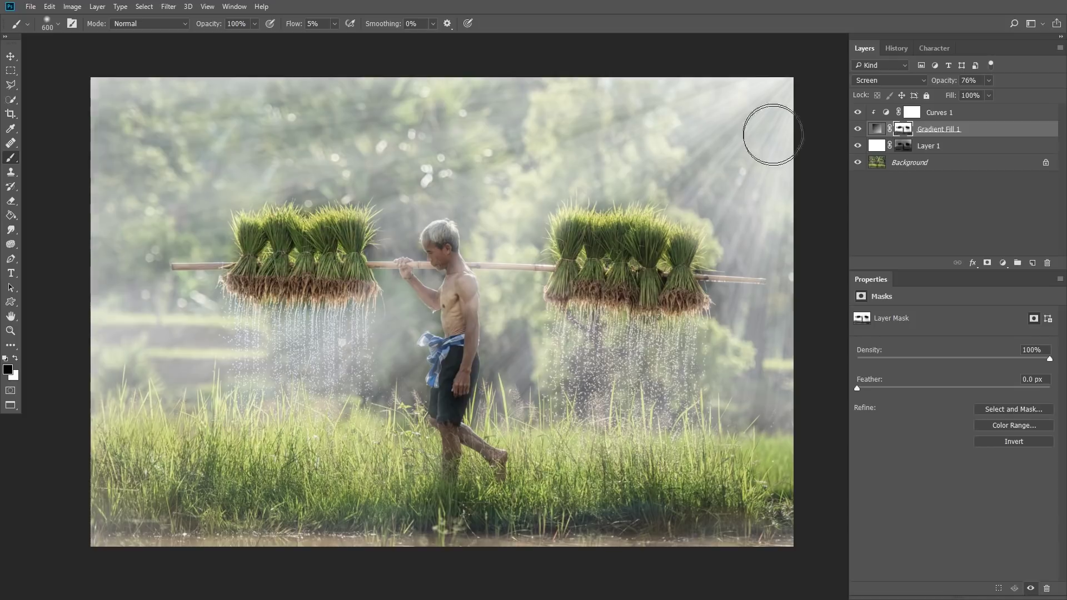
key(bracketleft)
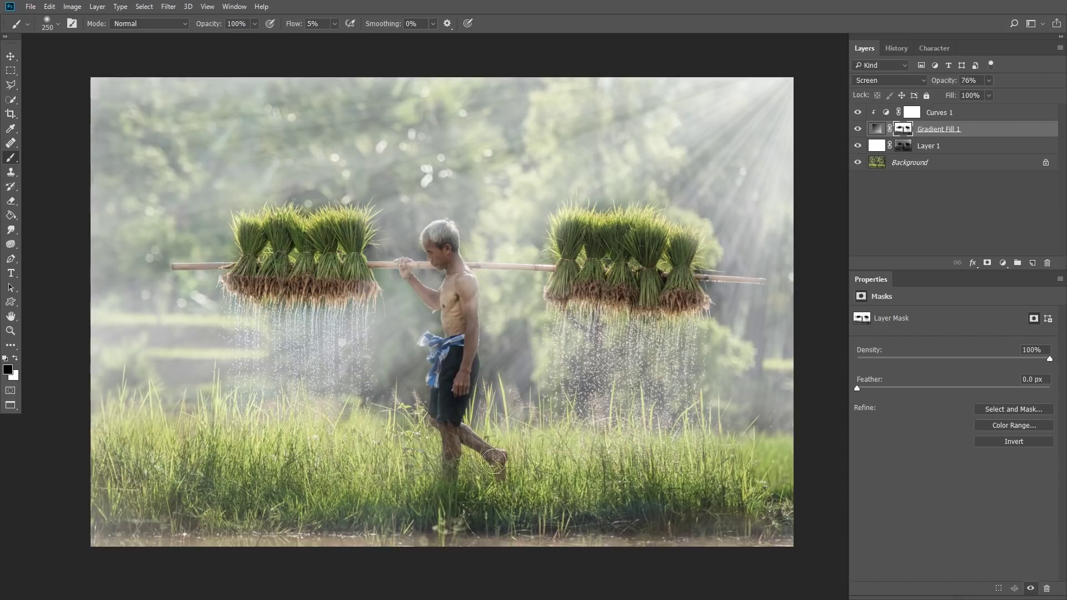
key(bracketright)
key(bracketright)
key(bracketright)
key(bracketleft)
key(bracketleft)
Tone down the sun rays in the upper right, then resize the brush to 900
mouse_move(519, 202)
mouse_down()
mouse_move(729, 107)
mouse_move(770, 182)
mouse_up()
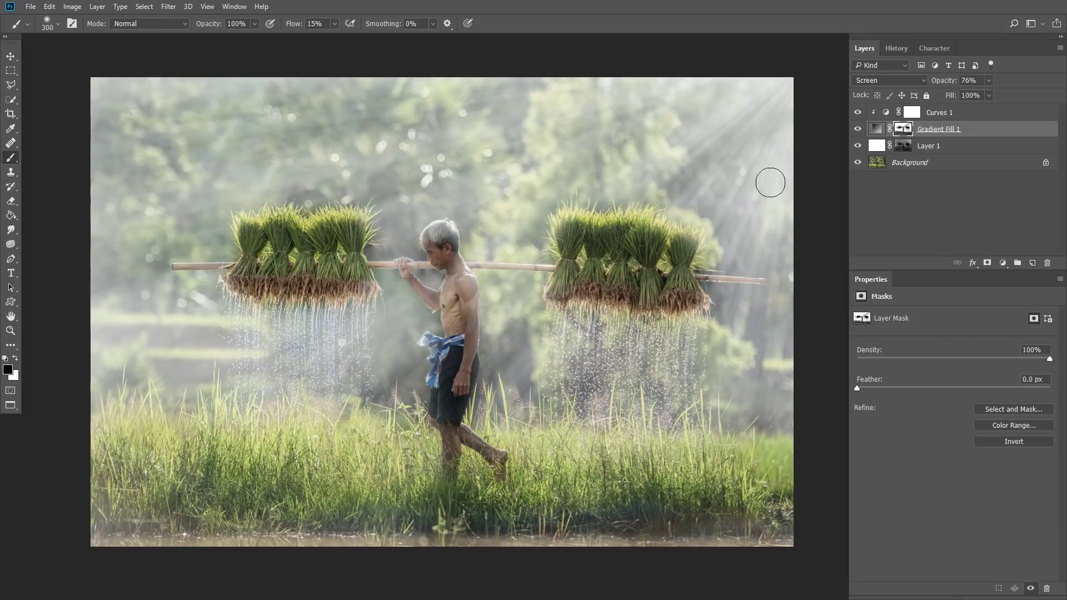
key(bracketright)
key(bracketright)
key(bracketright)
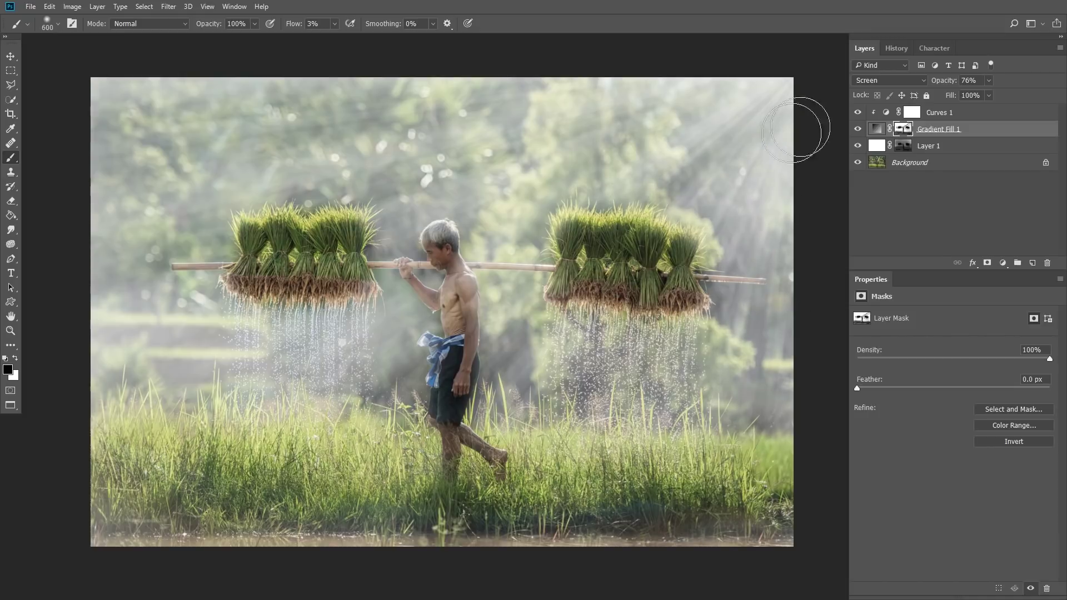
key(bracketright)
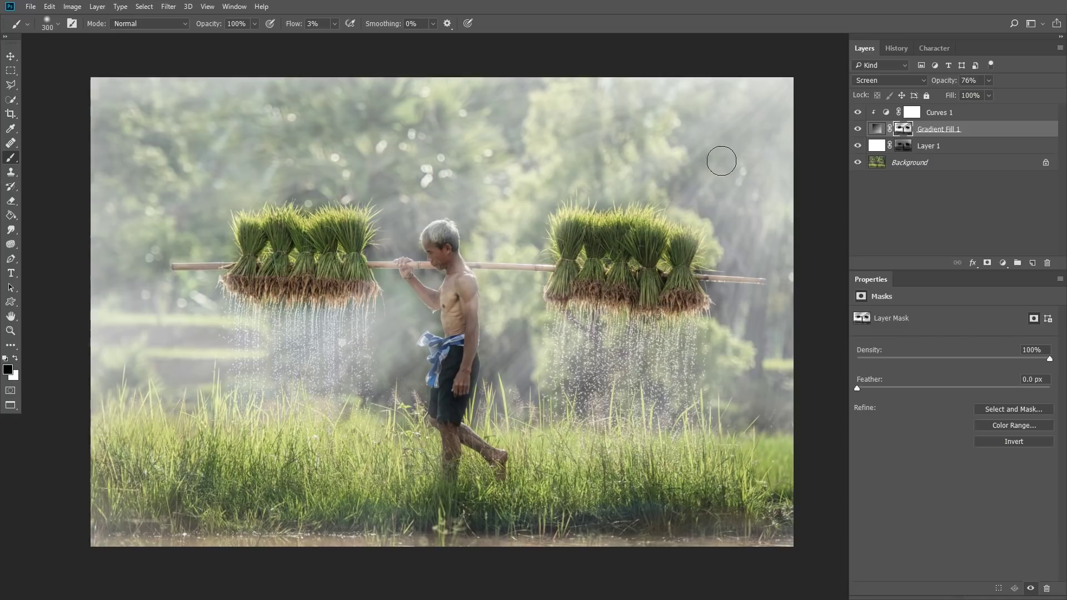
key(bracketright)
key(bracketright)
key(bracketright)
key(bracketright)
key(bracketright)
key(bracketright)
key(bracketright)
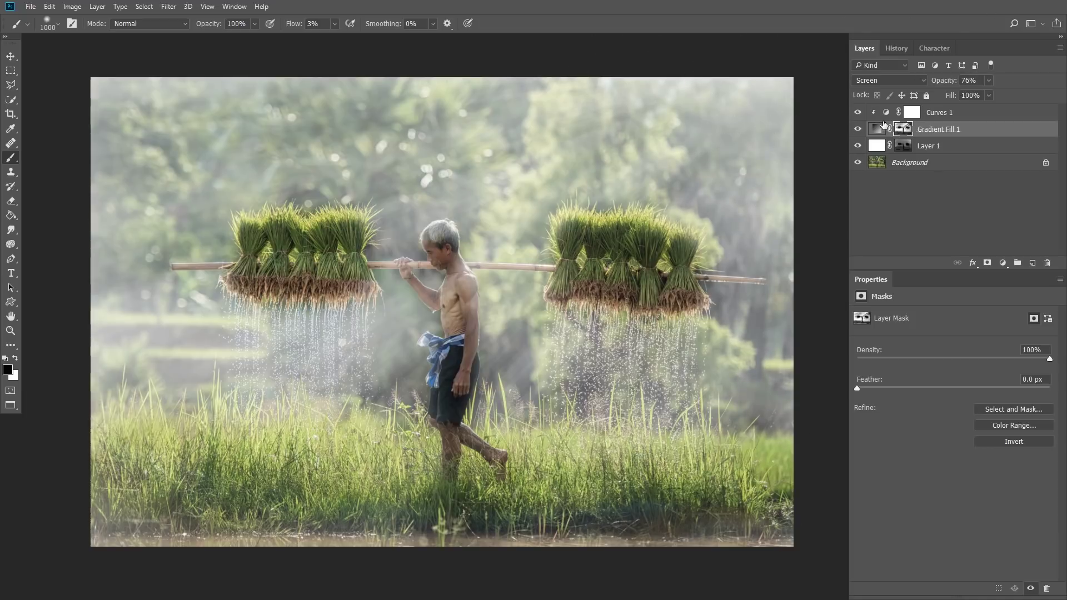
key(bracketleft)
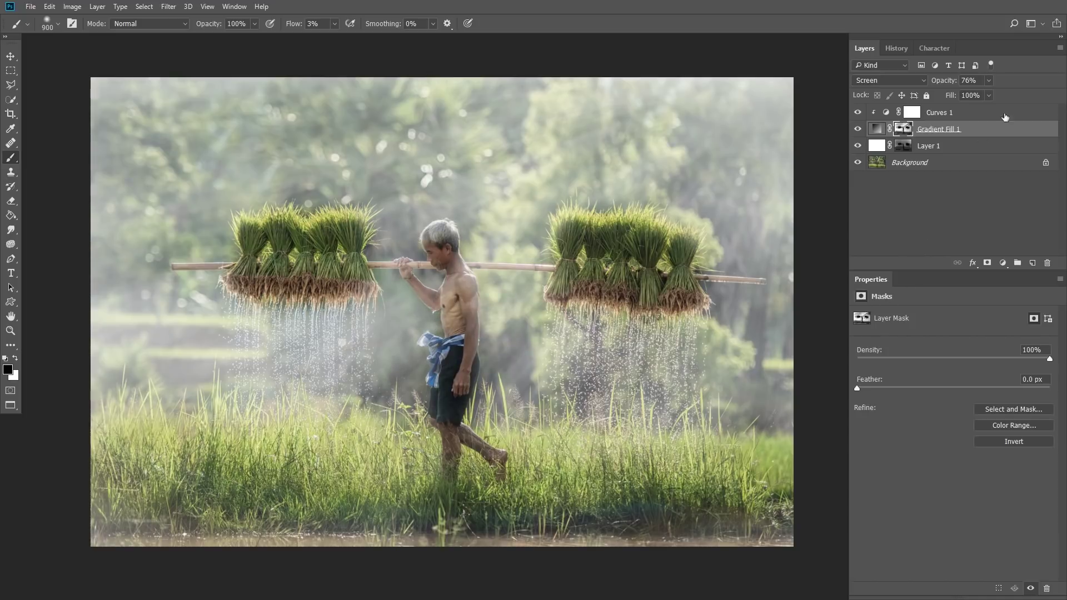
Set the Gradient Fill 1 haze opacity to 59%, comparing with and without it
alt+click(857, 162)
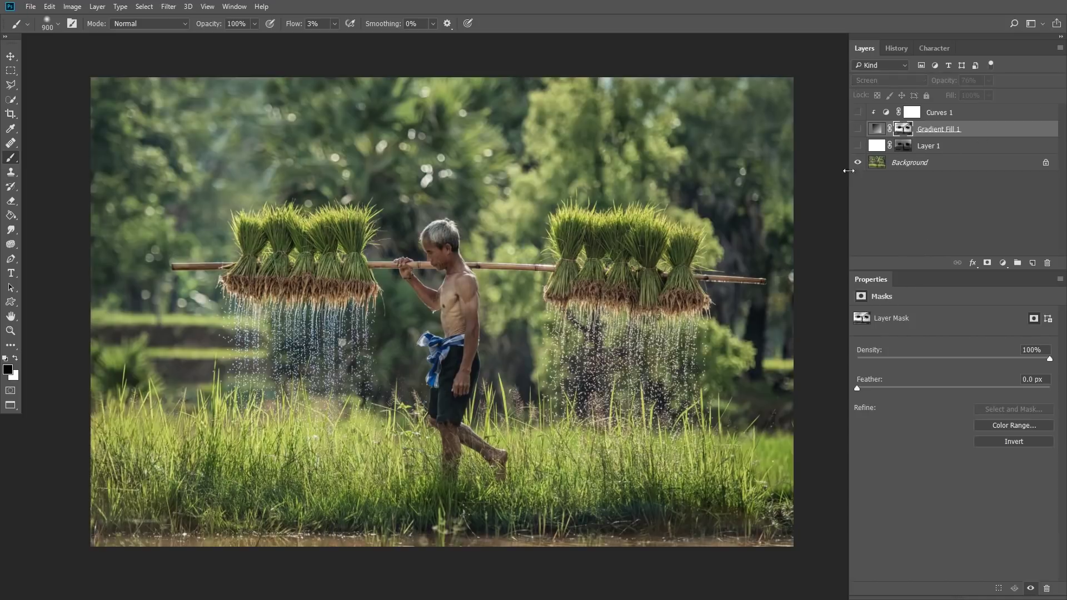
alt+click(858, 162)
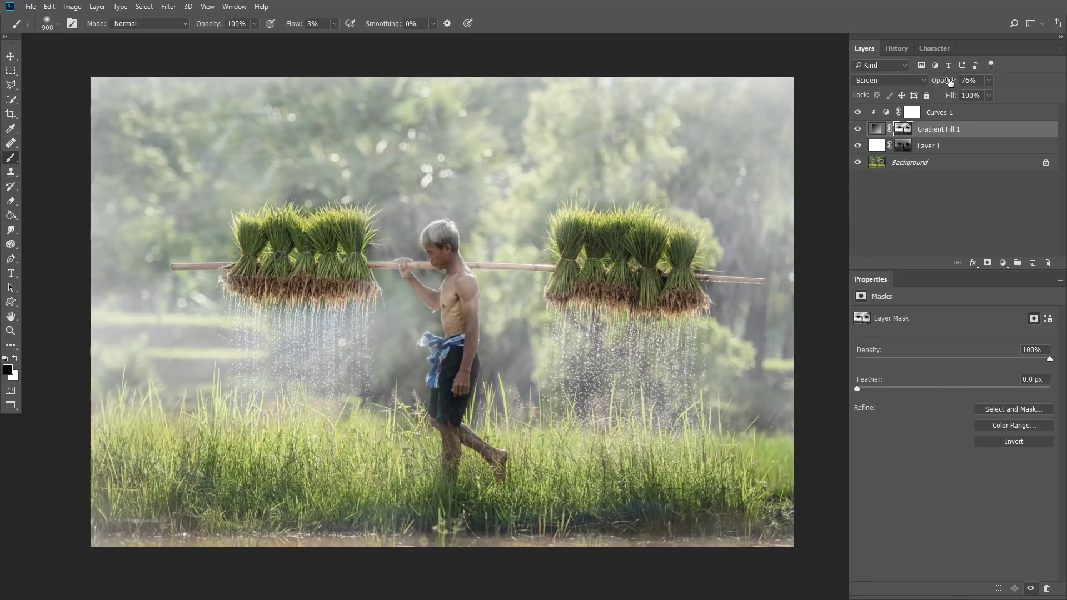
drag(950, 82, 939, 85)
click(858, 130)
click(858, 130)
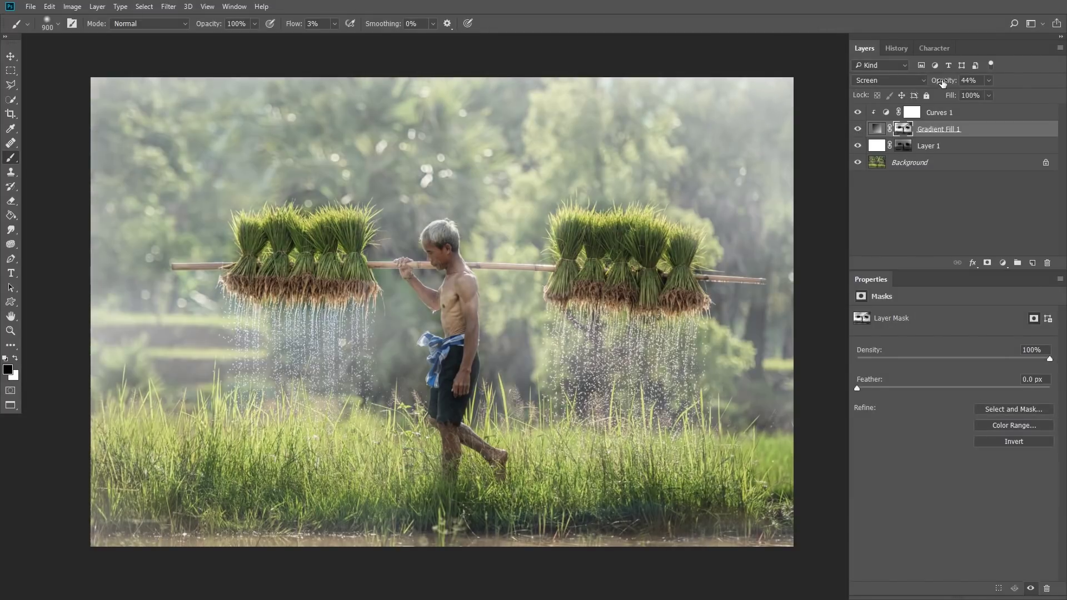
drag(939, 82, 946, 89)
click(858, 130)
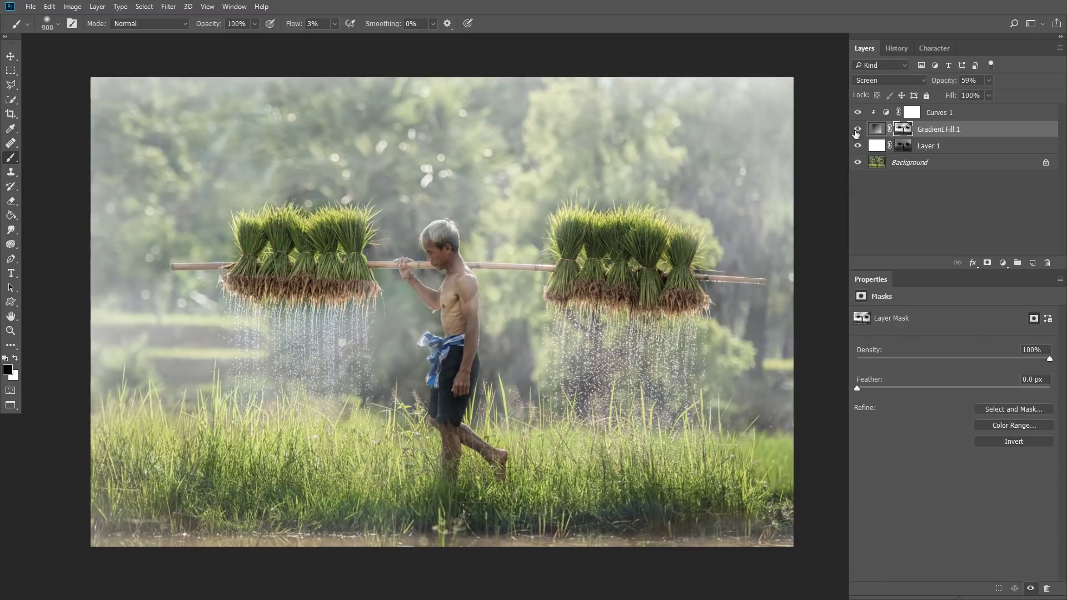
Lower Layer 1's opacity to about 81% after comparing the photo without it
click(858, 147)
click(858, 146)
click(934, 147)
key(x)
drag(953, 85, 942, 84)
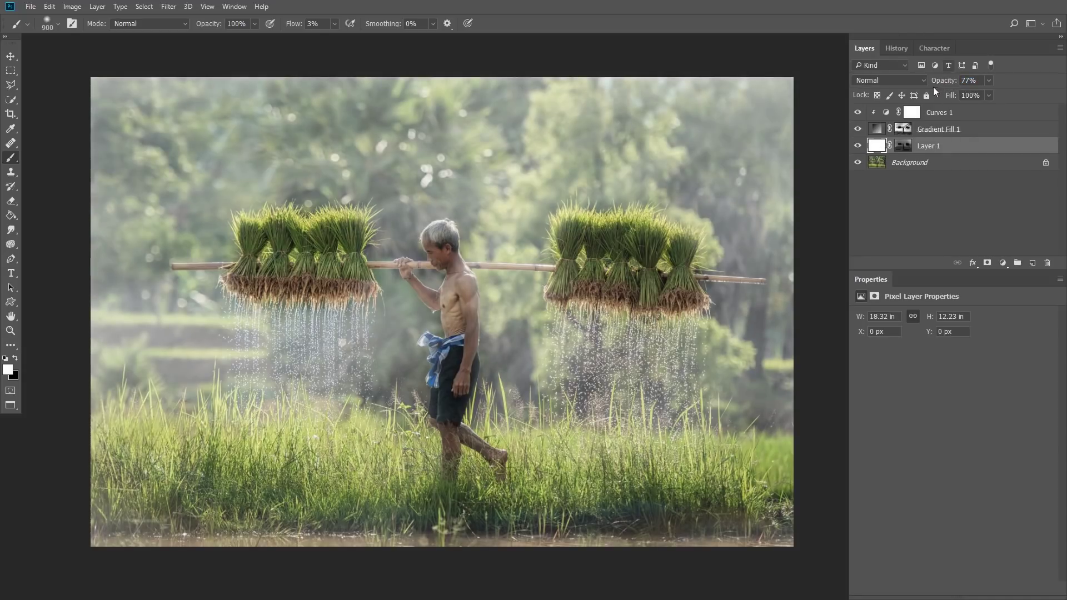
drag(937, 88, 943, 87)
Add a new empty Layer 2 above Curves 1
click(920, 118)
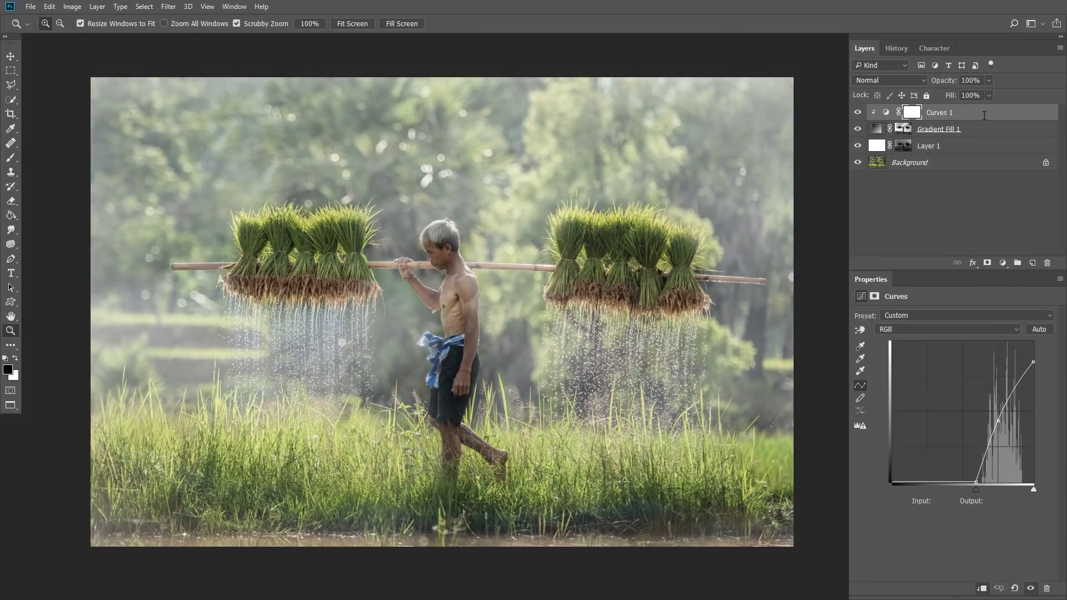
key(x)
key(ctrl+shift+n)
key(Return)
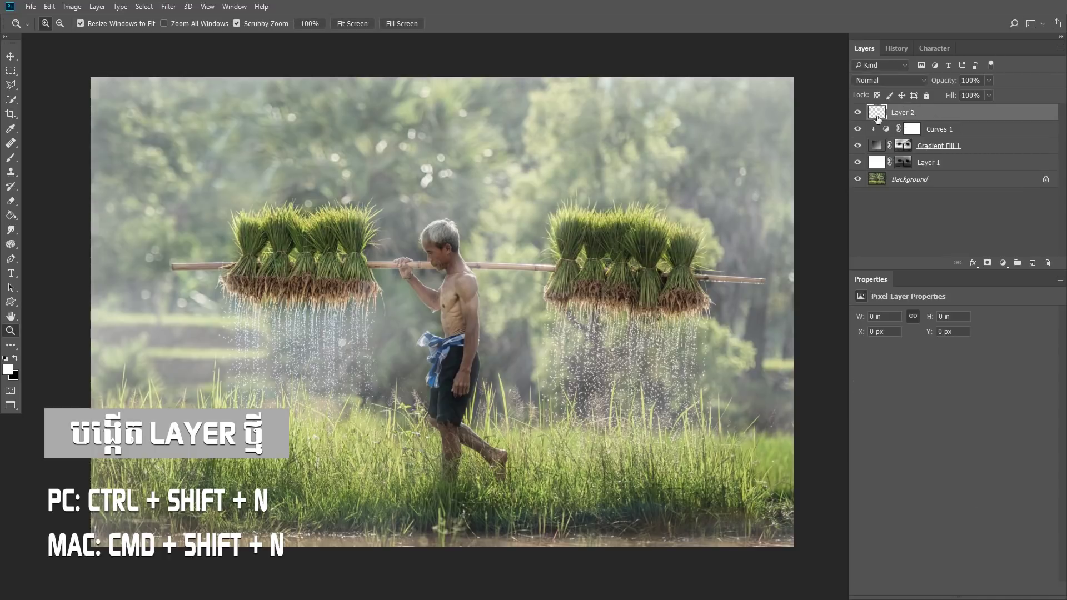
Render Filter > Render > Clouds on Layer 2 and blend it in Soft Light mode
click(168, 7)
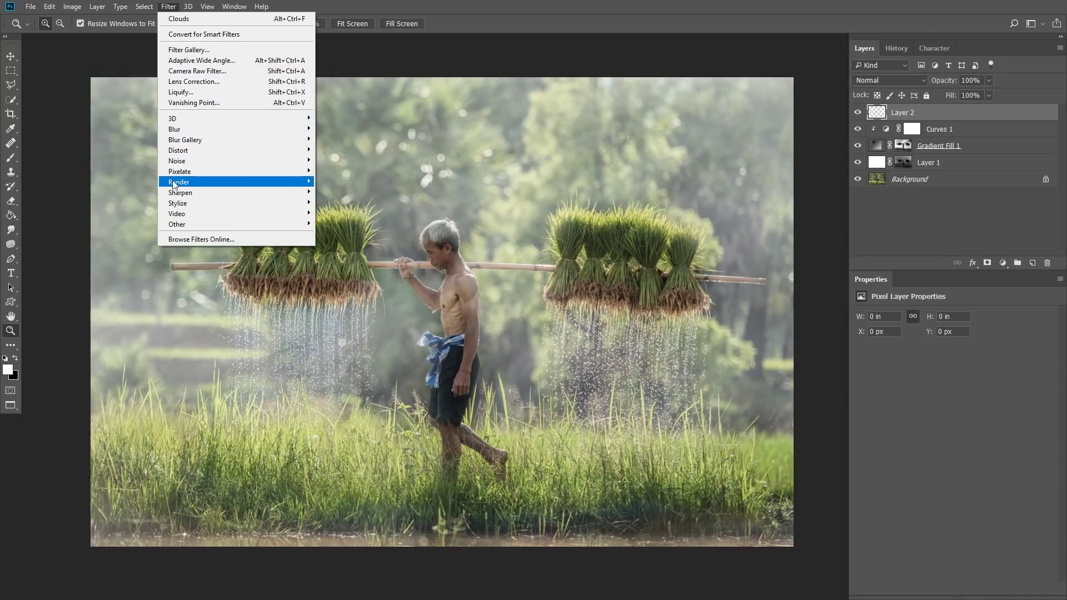
mouse_move(179, 182)
click(115, 216)
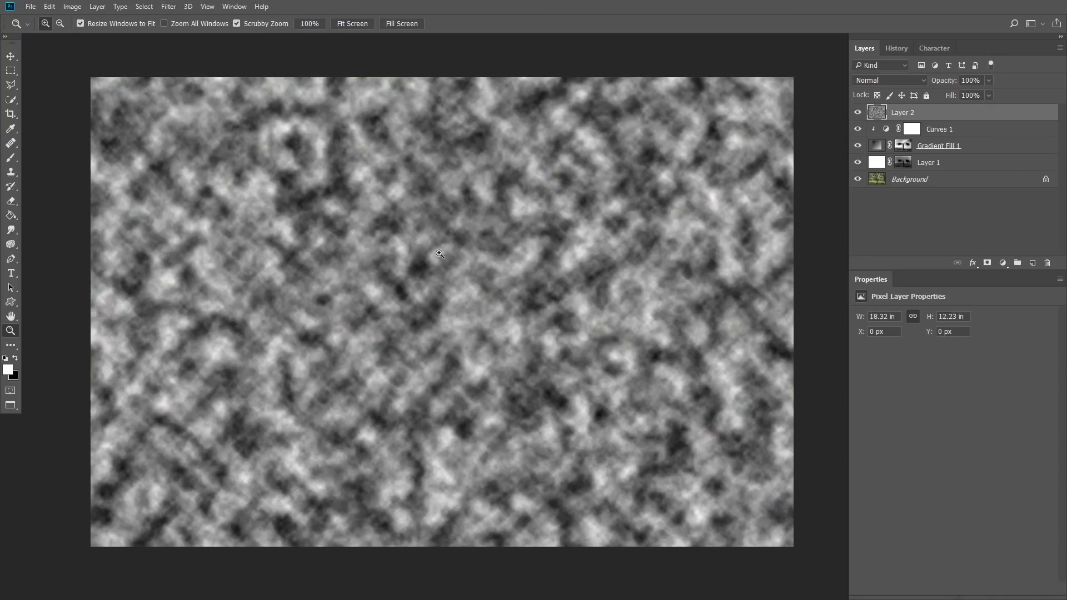
click(865, 83)
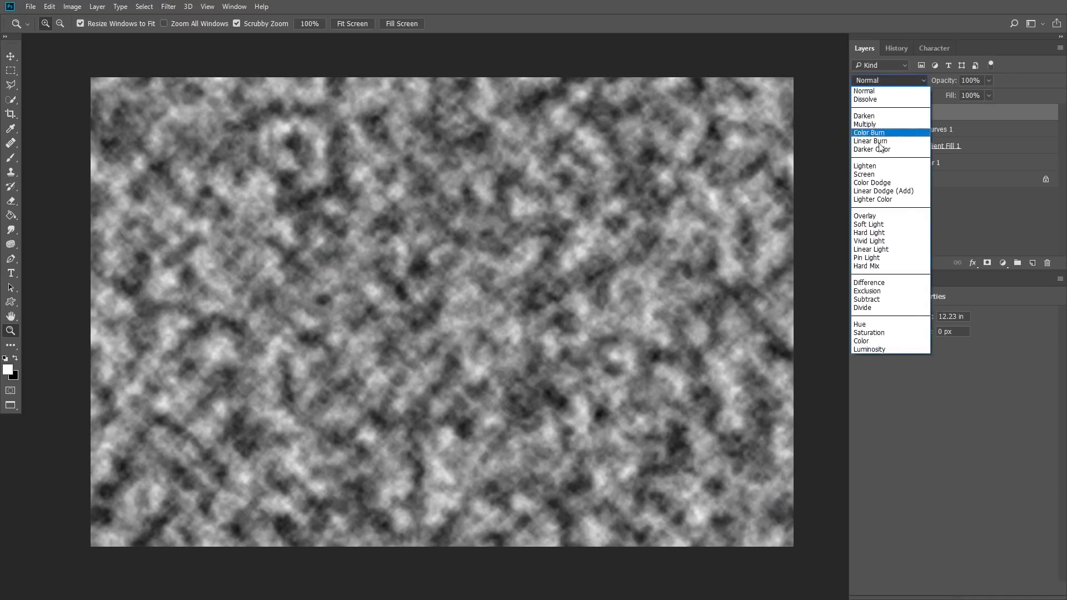
click(878, 225)
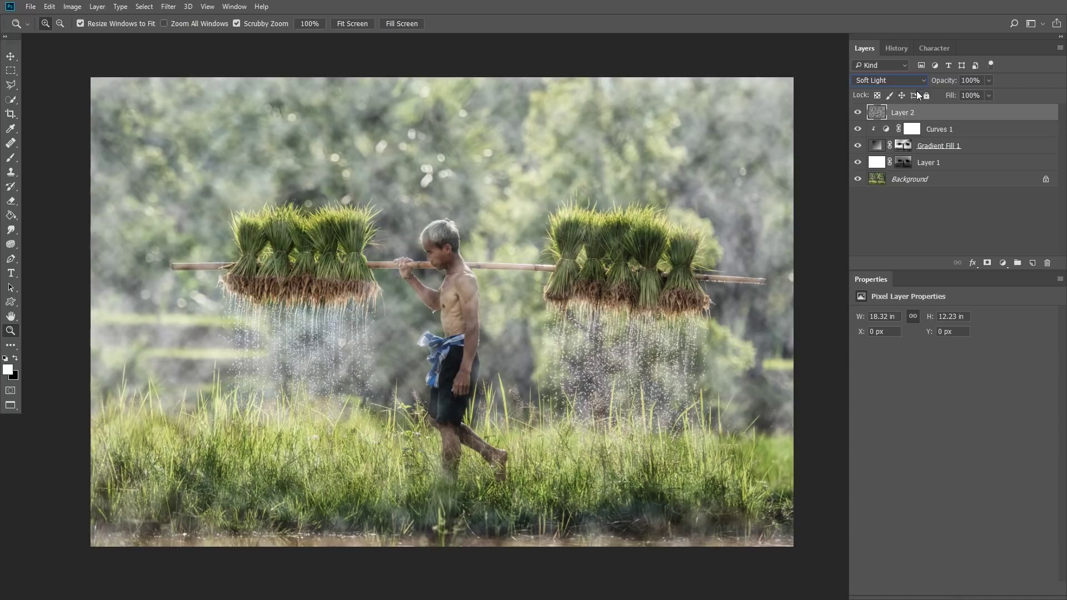
click(858, 114)
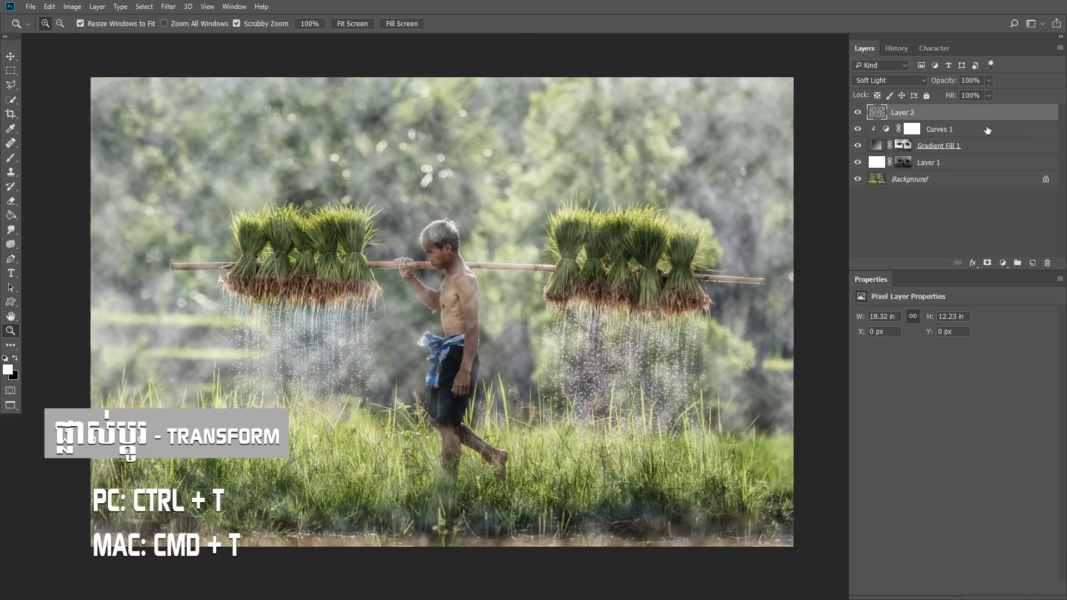
Free-transform the cloud layer to 500% width and 500% height and commit
key(ctrl+t)
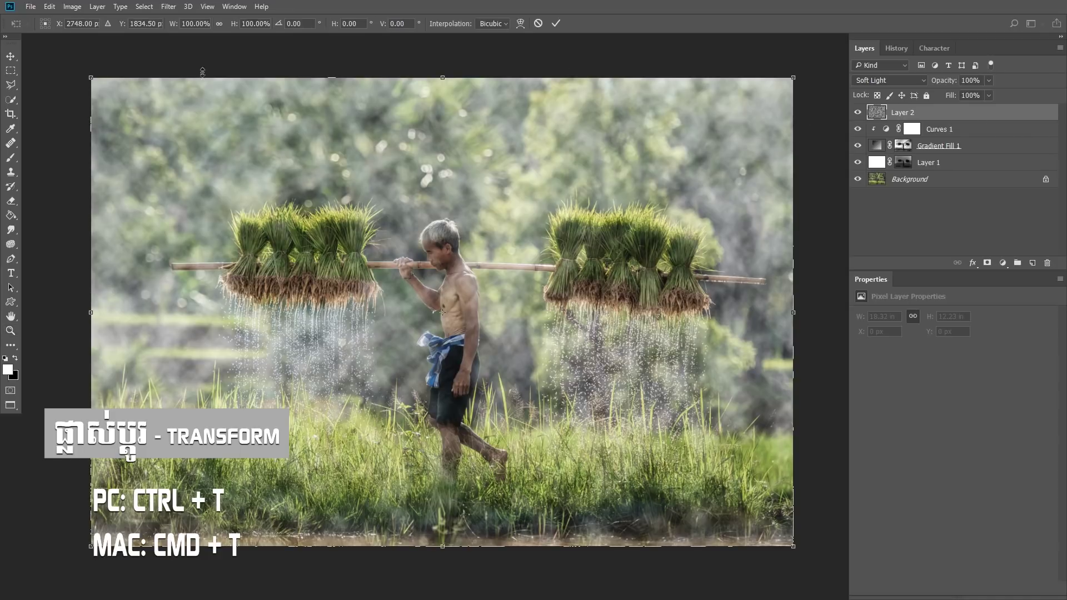
click(182, 27)
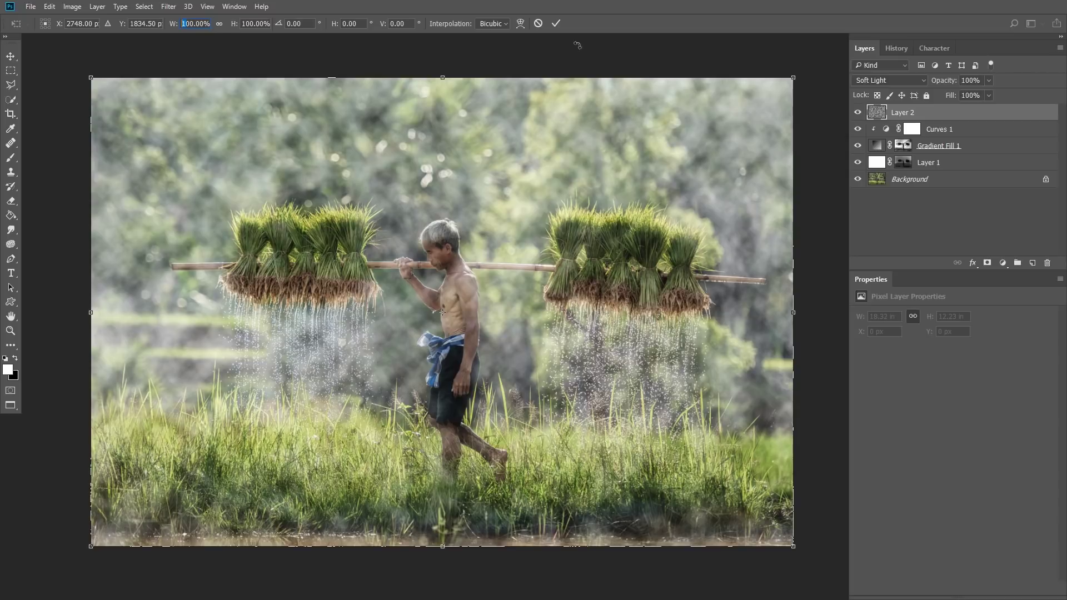
text(500)
key(Return)
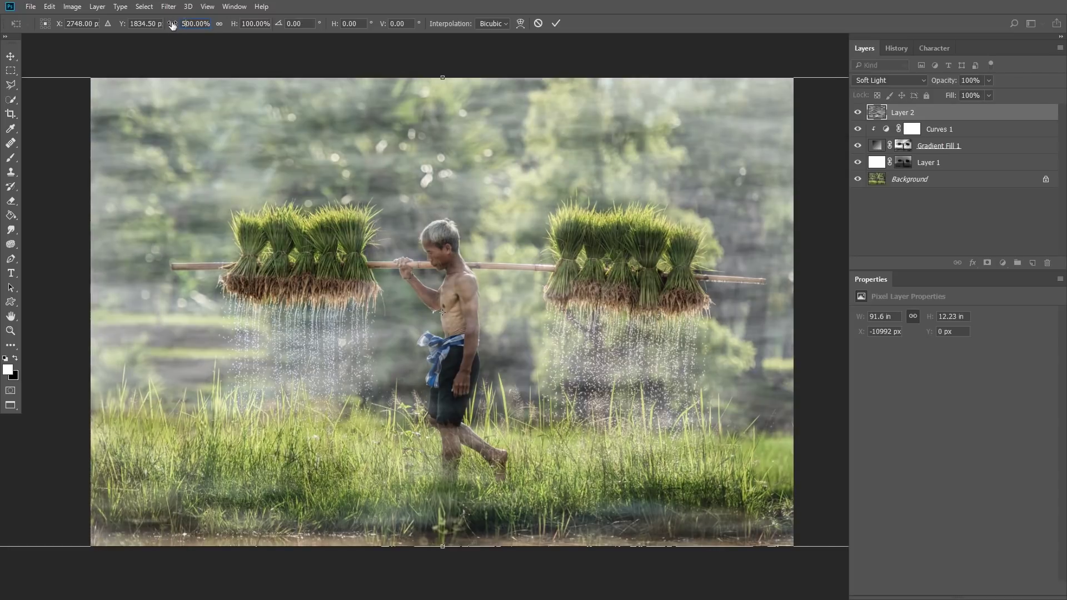
text(500)
key(Return)
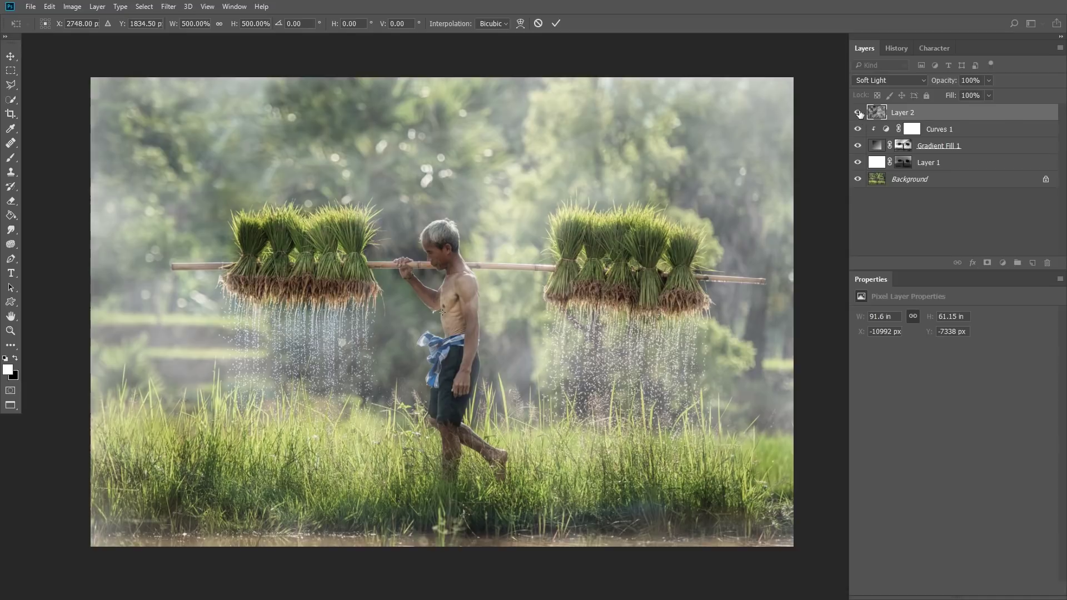
key(z)
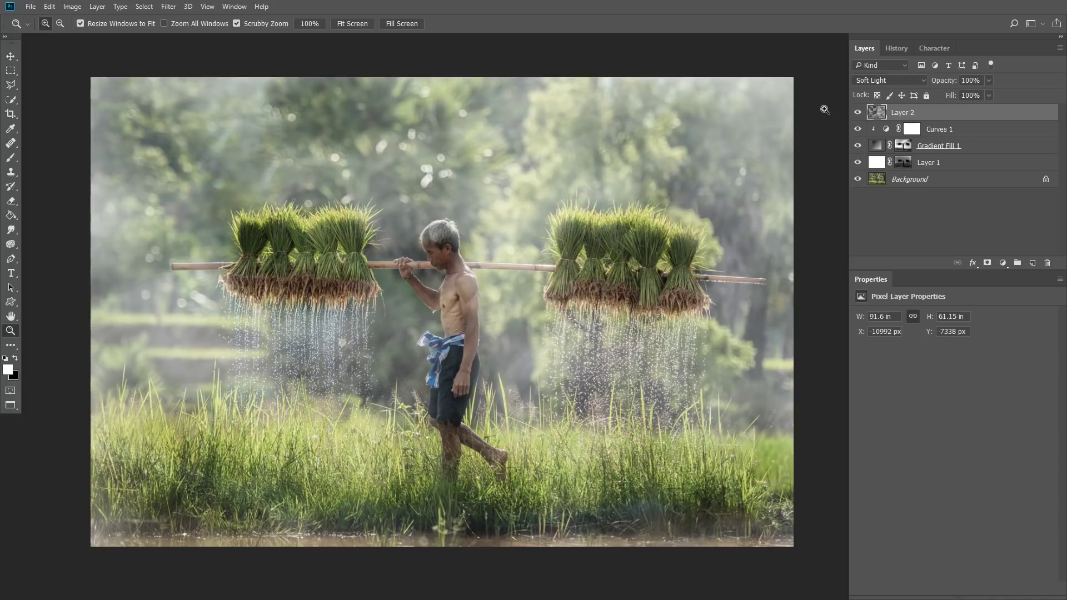
click(858, 112)
Erase the cloud haze from the man's head and the photo's bottom with a 600 eraser
key(e)
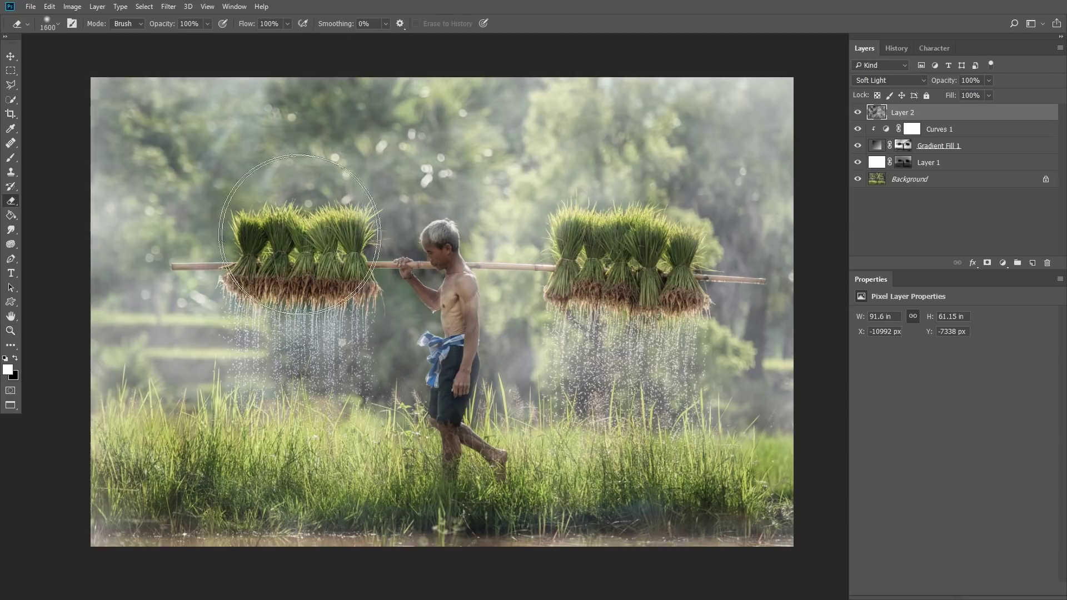
key(bracketleft)
key(bracketleft)
key(bracketleft)
key(bracketleft)
key(bracketleft)
key(bracketleft)
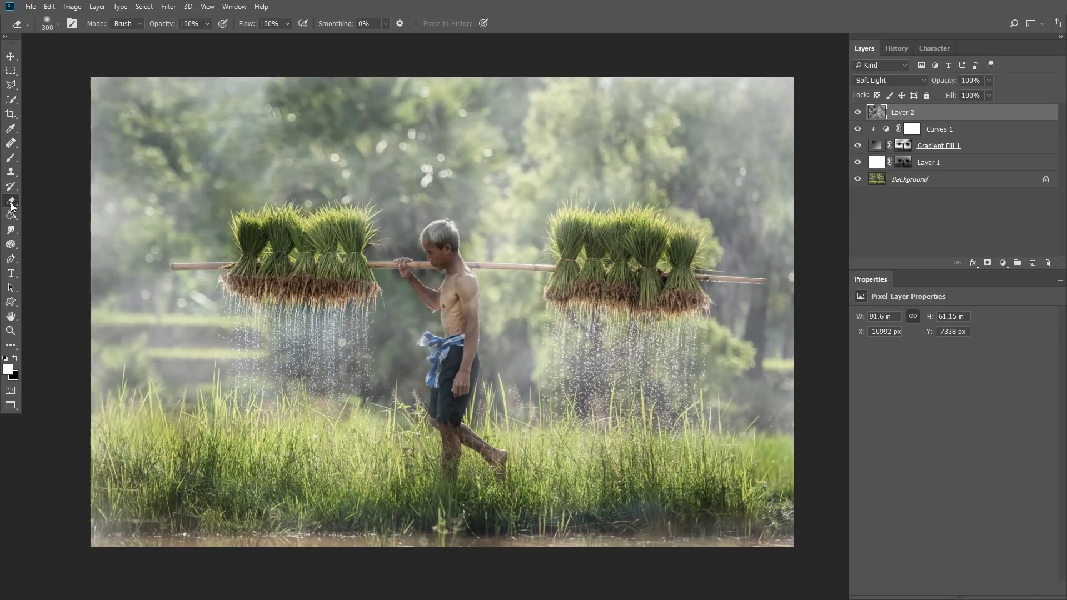
key(bracketright)
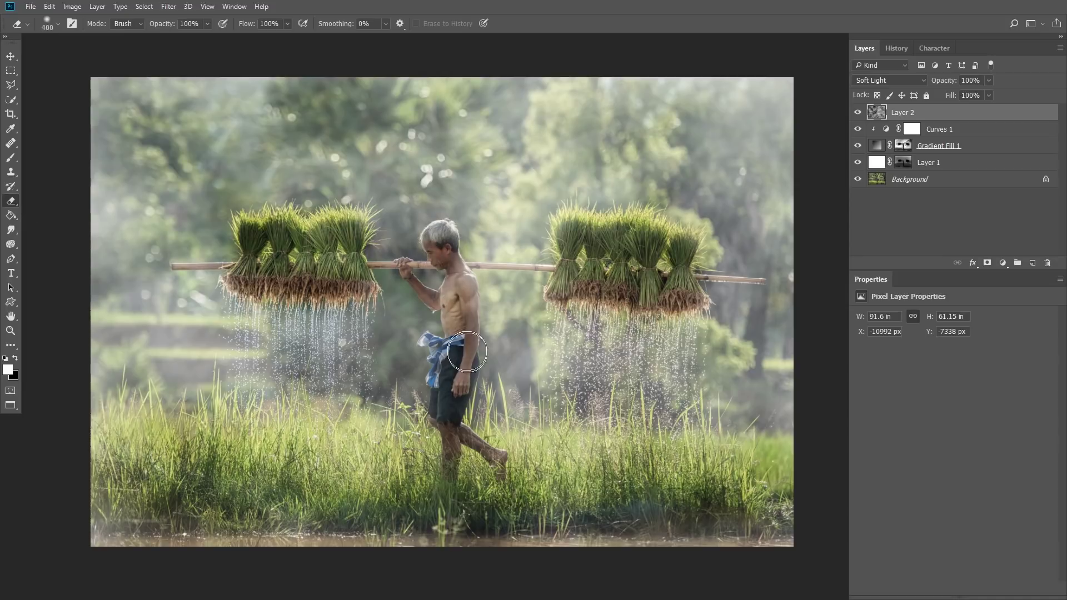
key(bracketright)
key(bracketright)
drag(446, 256, 436, 270)
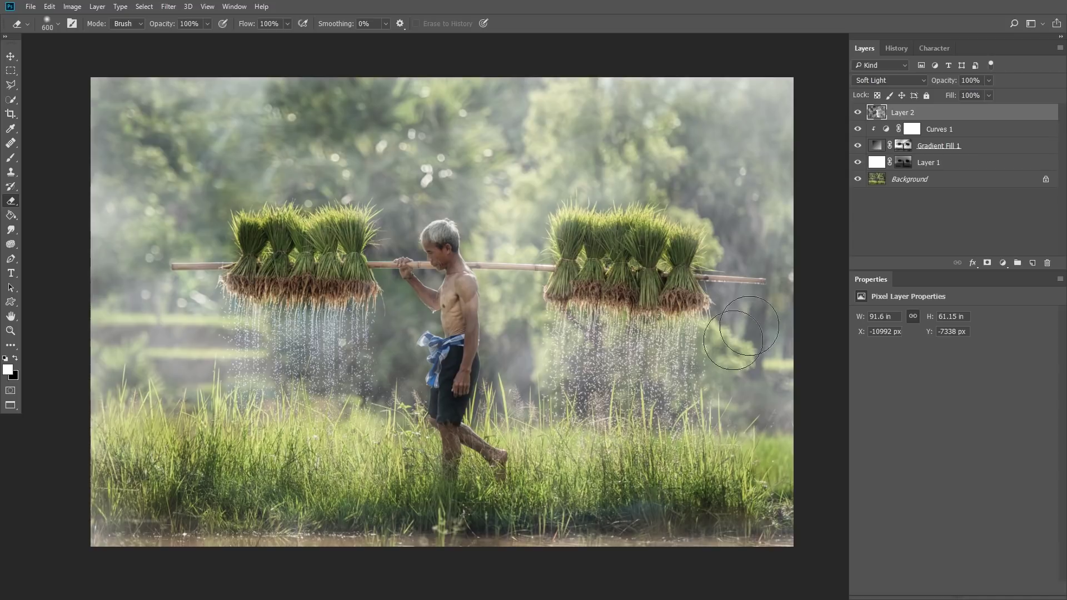
click(858, 113)
click(858, 112)
drag(123, 534, 693, 525)
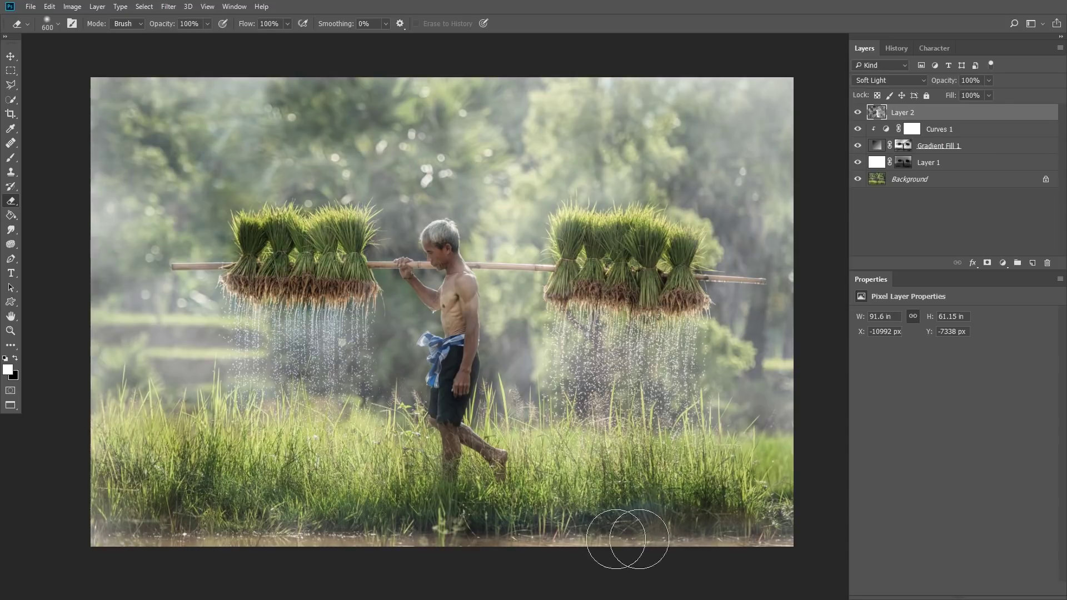
click(858, 112)
Add a Photo Filter adjustment layer using Warming Filter (85)
click(1001, 262)
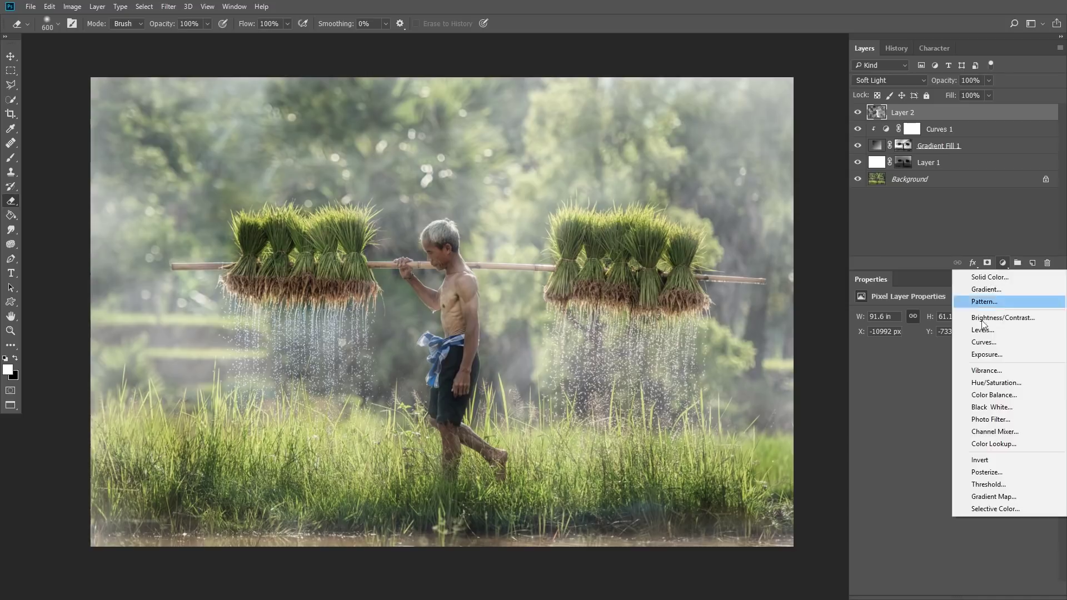
click(1004, 424)
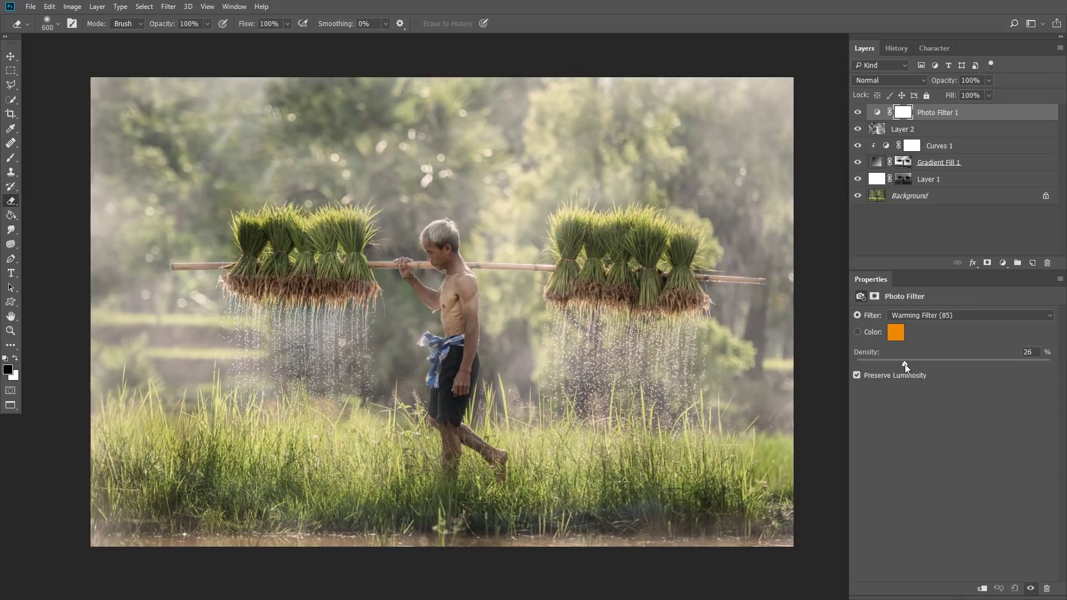
drag(924, 364, 927, 363)
click(858, 113)
Add a Curves adjustment with a gentle S-curve, lowering shadows and lifting highlights
click(1006, 263)
click(988, 341)
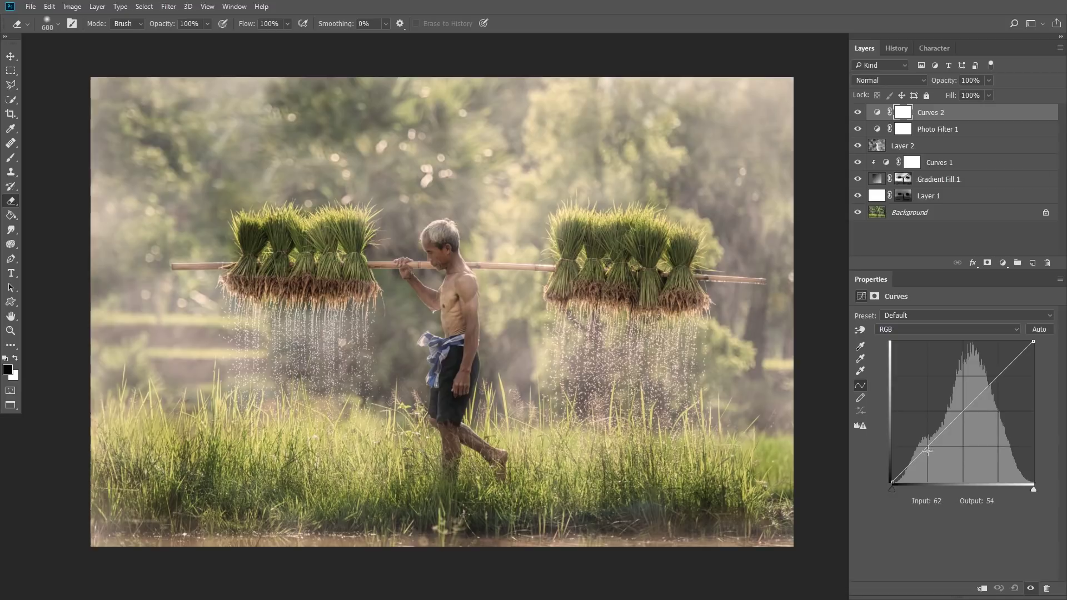
drag(927, 447, 927, 449)
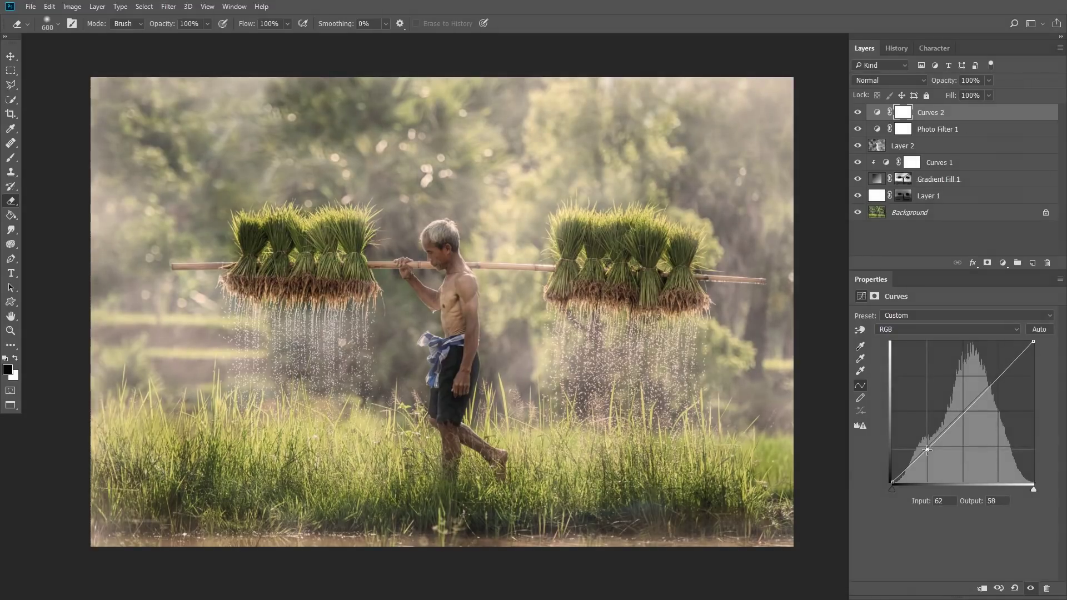
drag(998, 379, 997, 373)
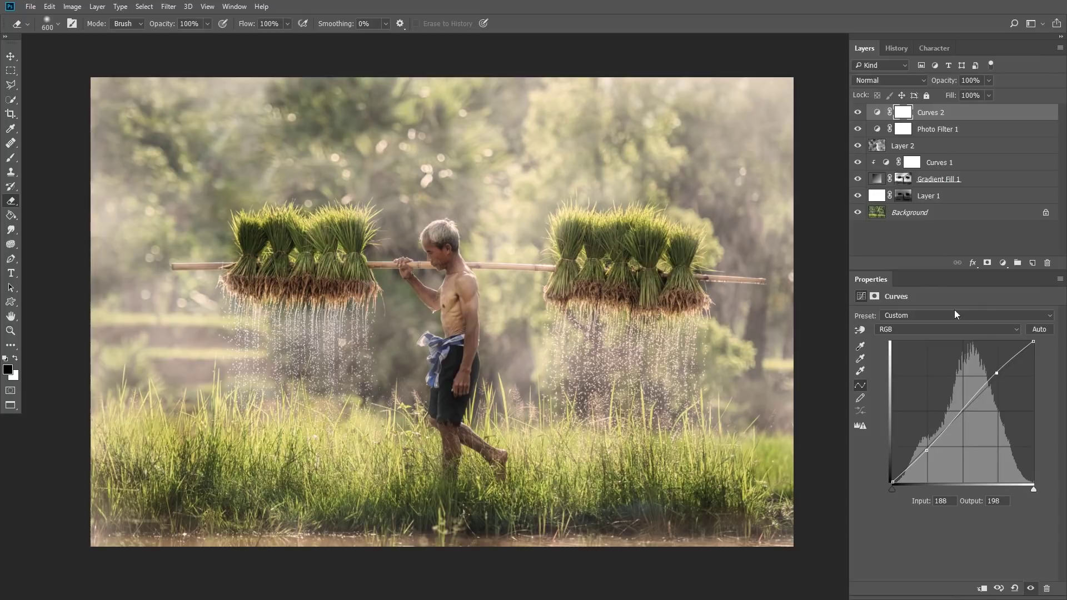
click(857, 113)
click(857, 114)
alt+click(858, 212)
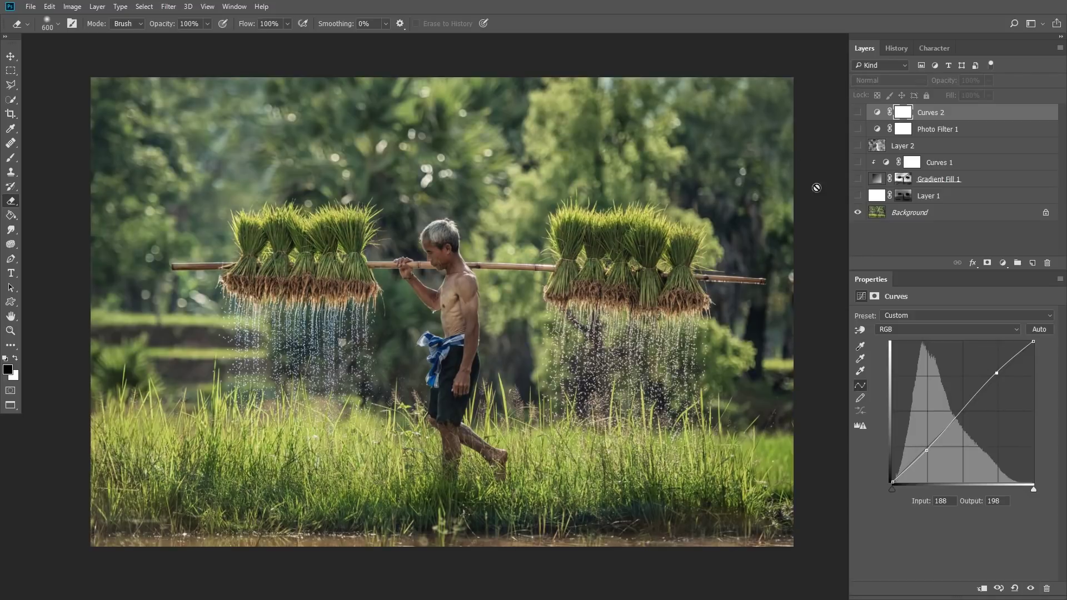
drag(857, 195, 858, 112)
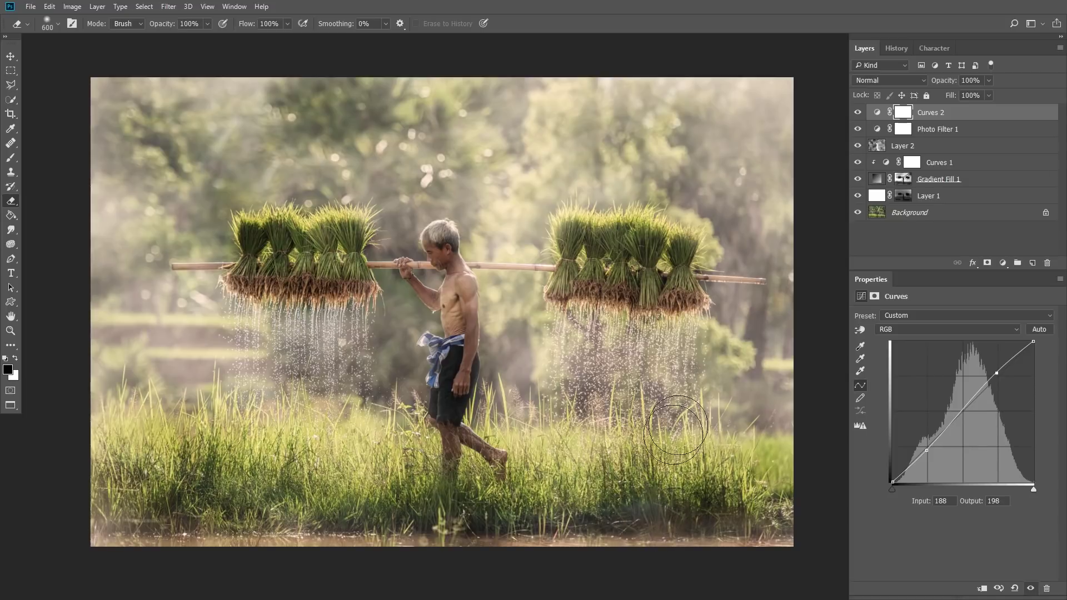
drag(857, 113, 857, 196)
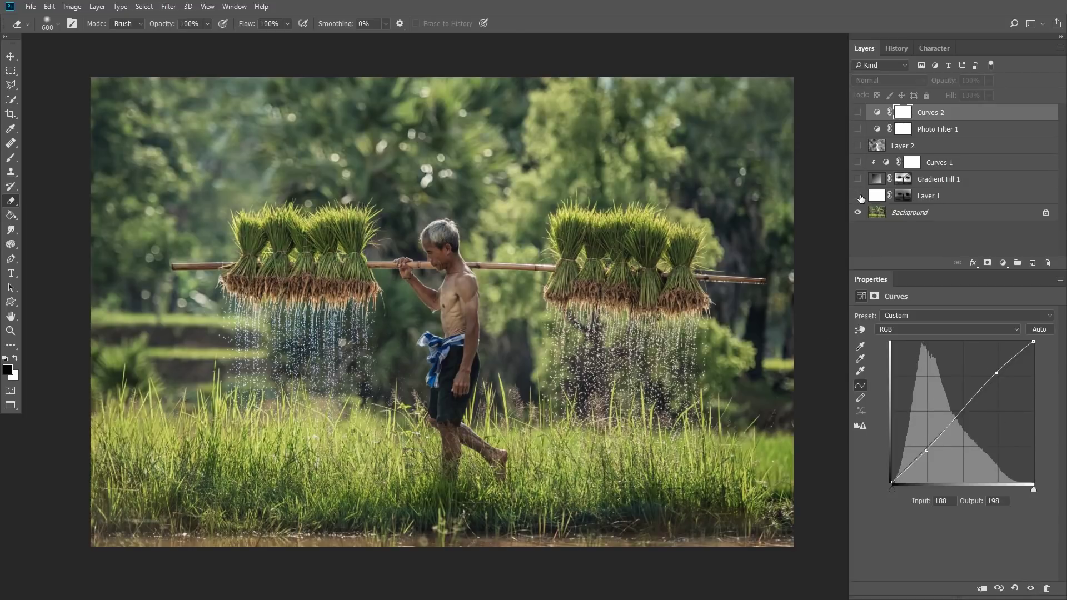
click(857, 196)
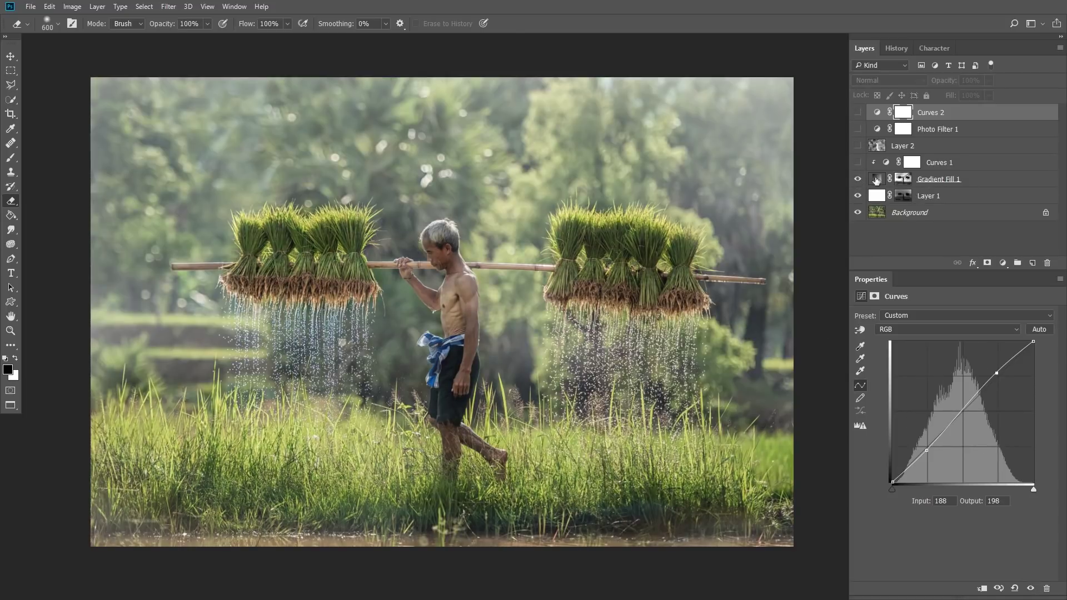
click(858, 179)
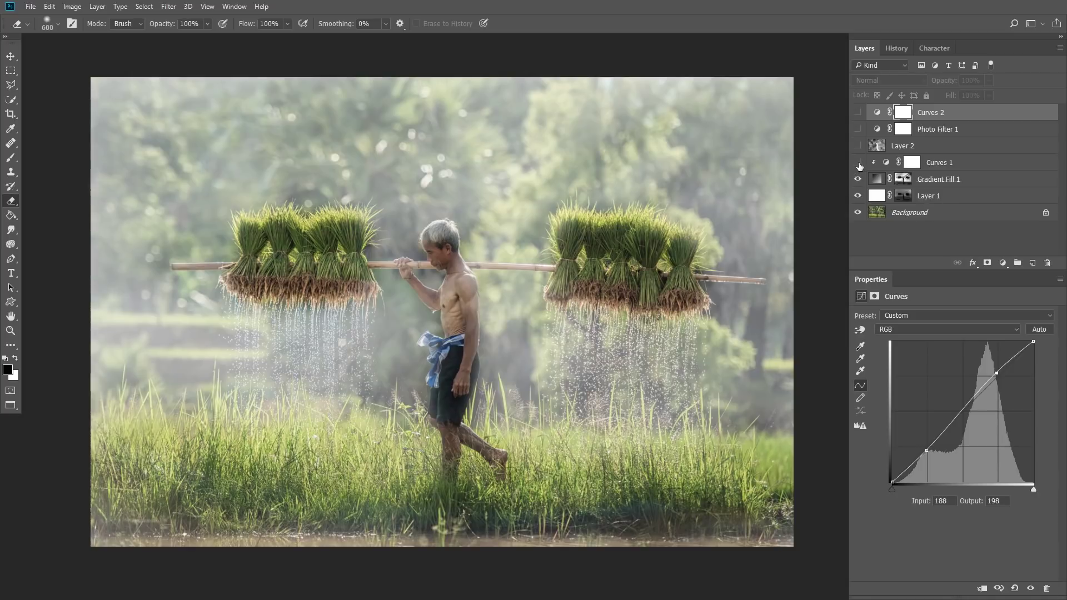
click(857, 162)
click(857, 146)
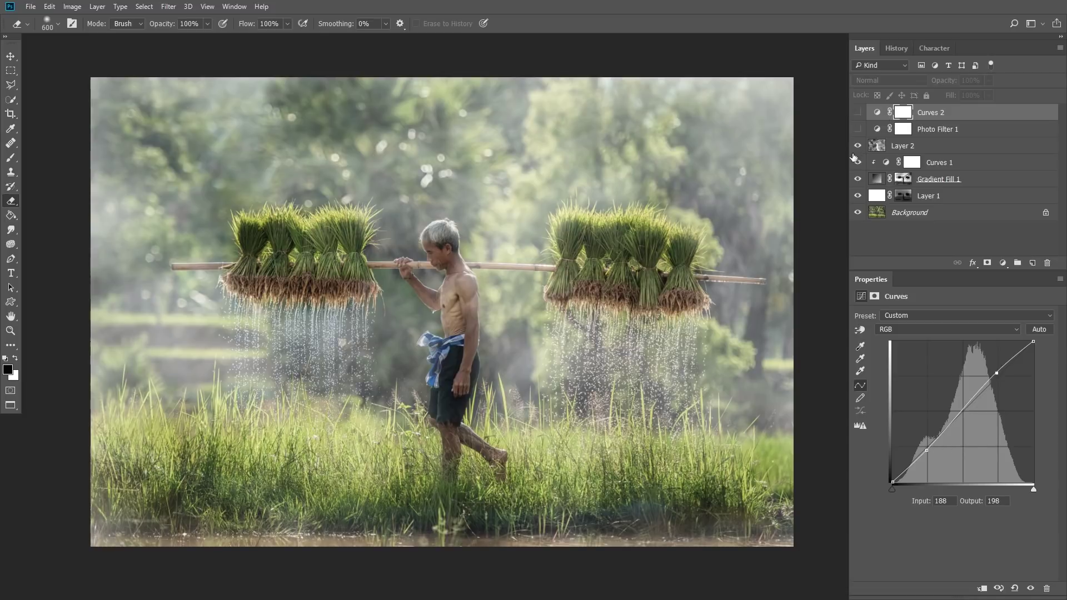
click(858, 129)
click(858, 112)
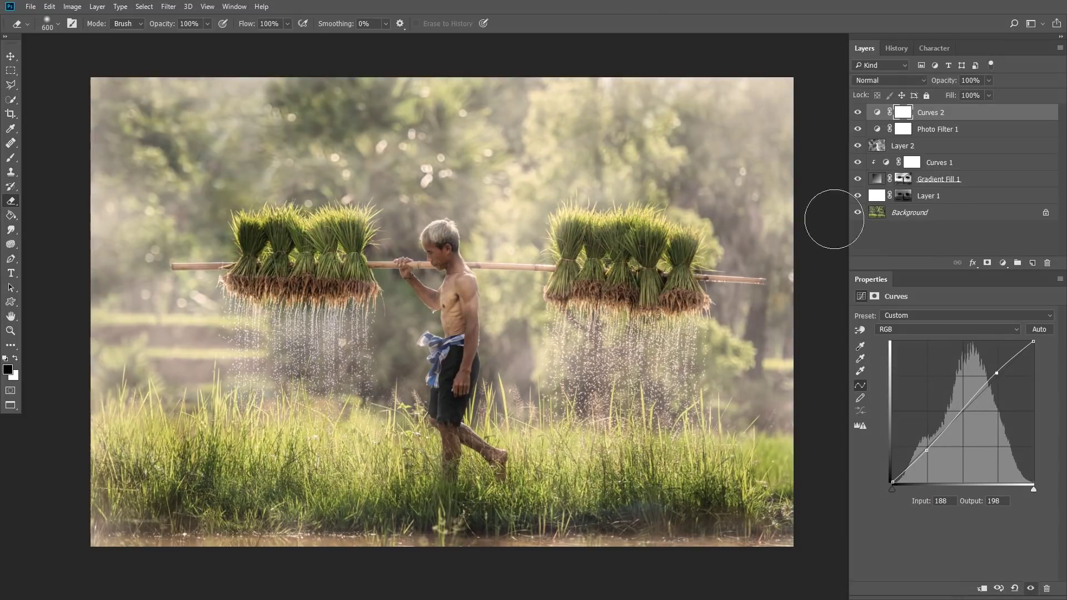